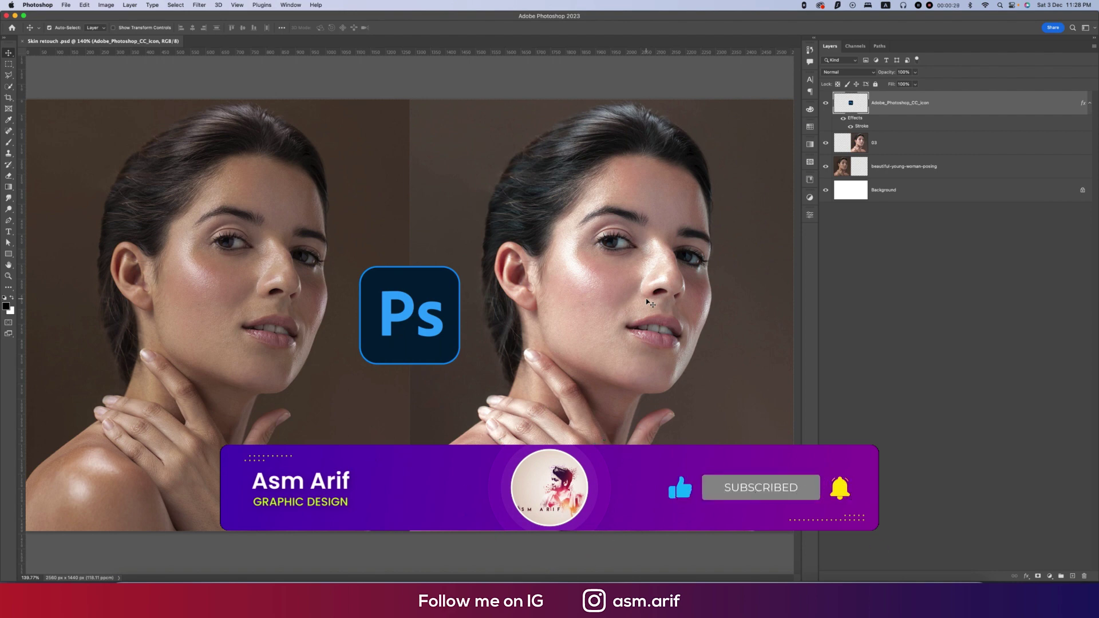
# - Open the portrait photo beautiful-young-woman-posing.jpg from the Skin retouch 6-12-22 folder
pyautogui.click(66, 6)
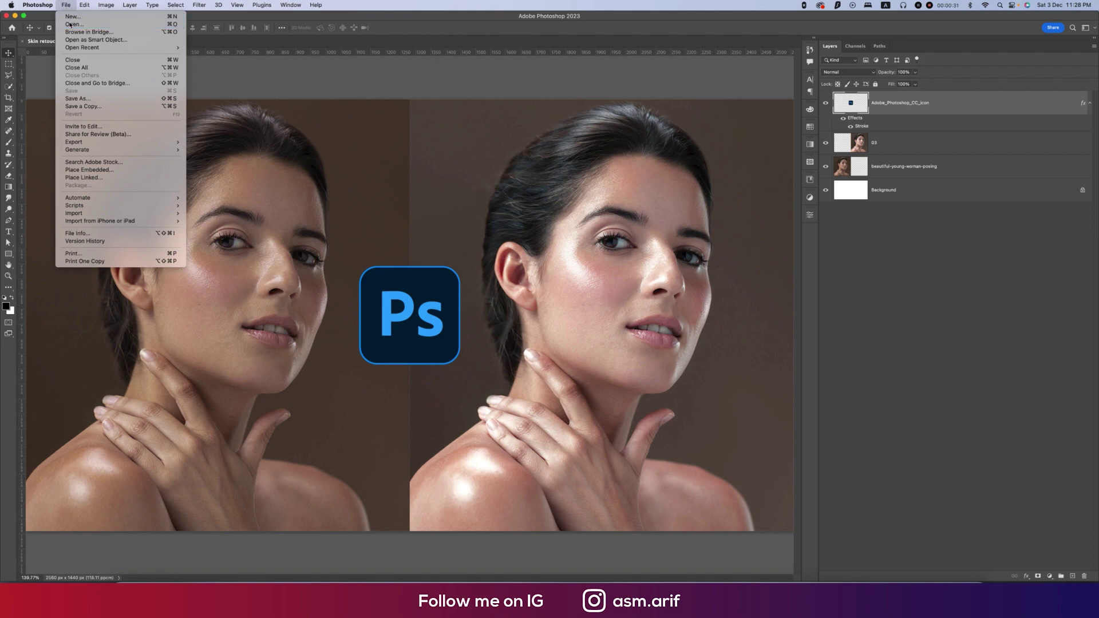
pyautogui.click(69, 24)
pyautogui.click(279, 94)
pyautogui.click(426, 98)
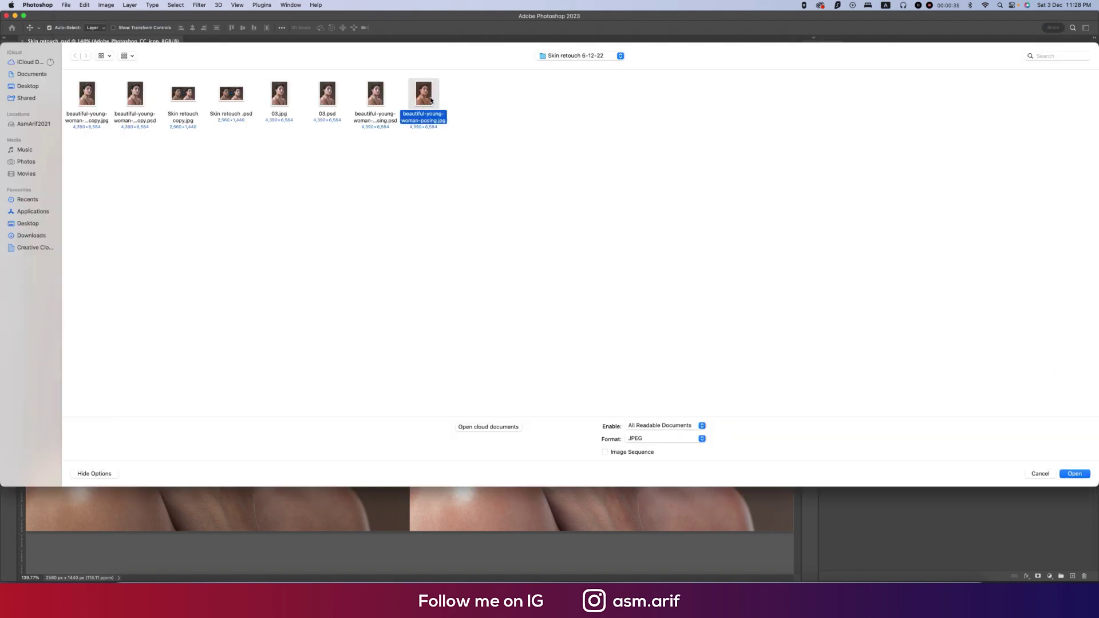
pyautogui.doubleClick(431, 101)
pyautogui.click(619, 326)
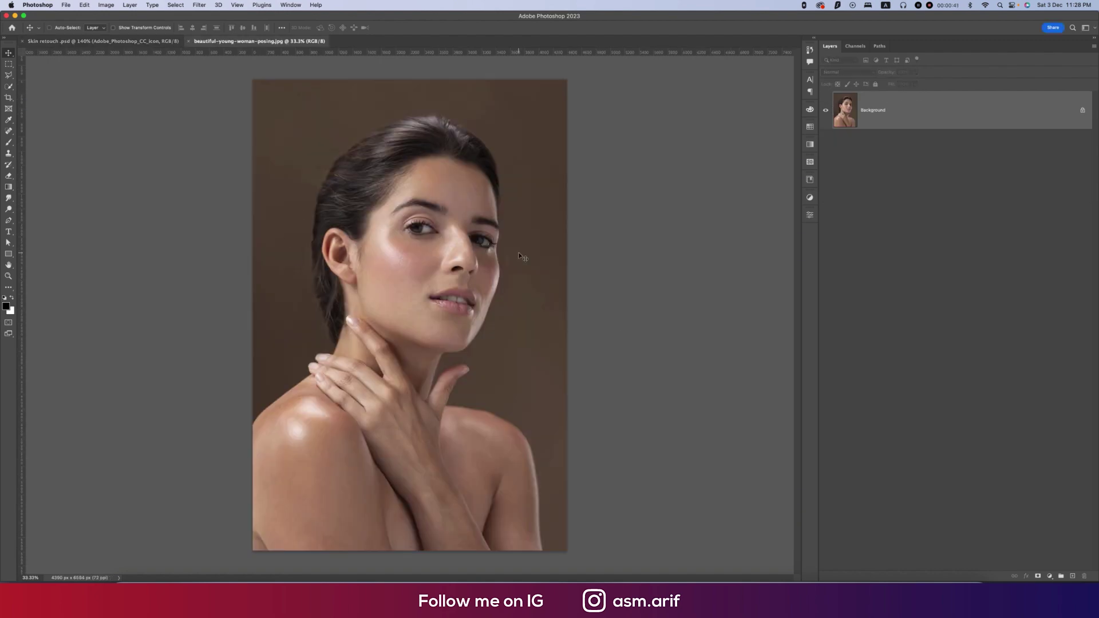
# - Duplicate the Background layer twice and rename the uppermost copy blur
pyautogui.press('super+j')
pyautogui.press('super+j')
pyautogui.press('super+j')
pyautogui.press('Delete')
pyautogui.click(871, 152)
pyautogui.doubleClick(881, 112)
pyautogui.write('blur')
pyautogui.press('Return')
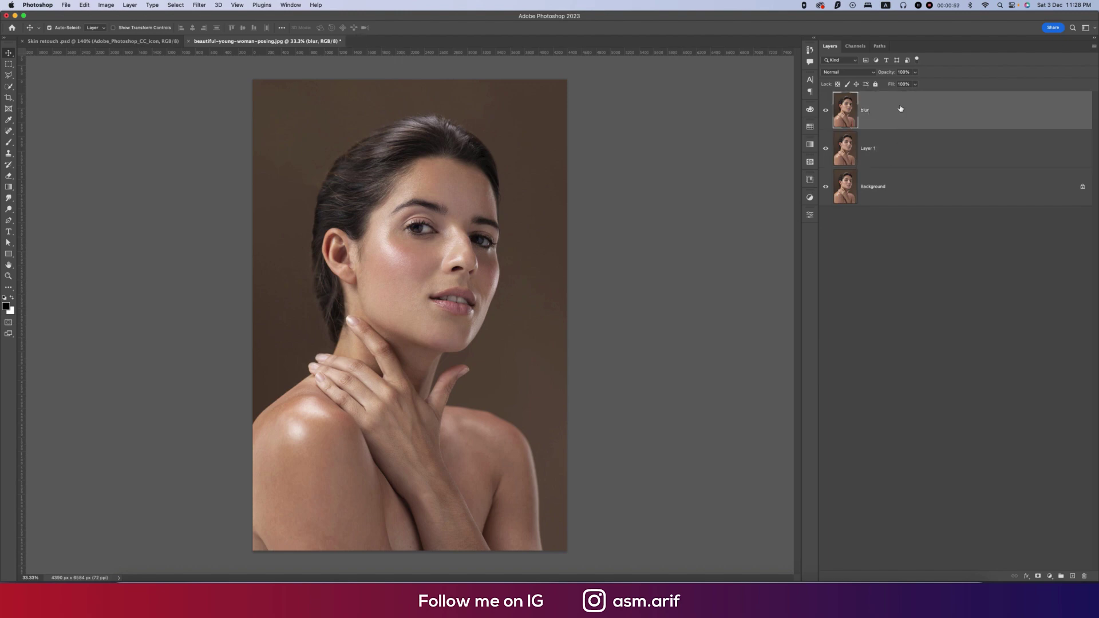
# - Duplicate the blur layer and rename the copy HP
pyautogui.press('super+j')
pyautogui.doubleClick(870, 109)
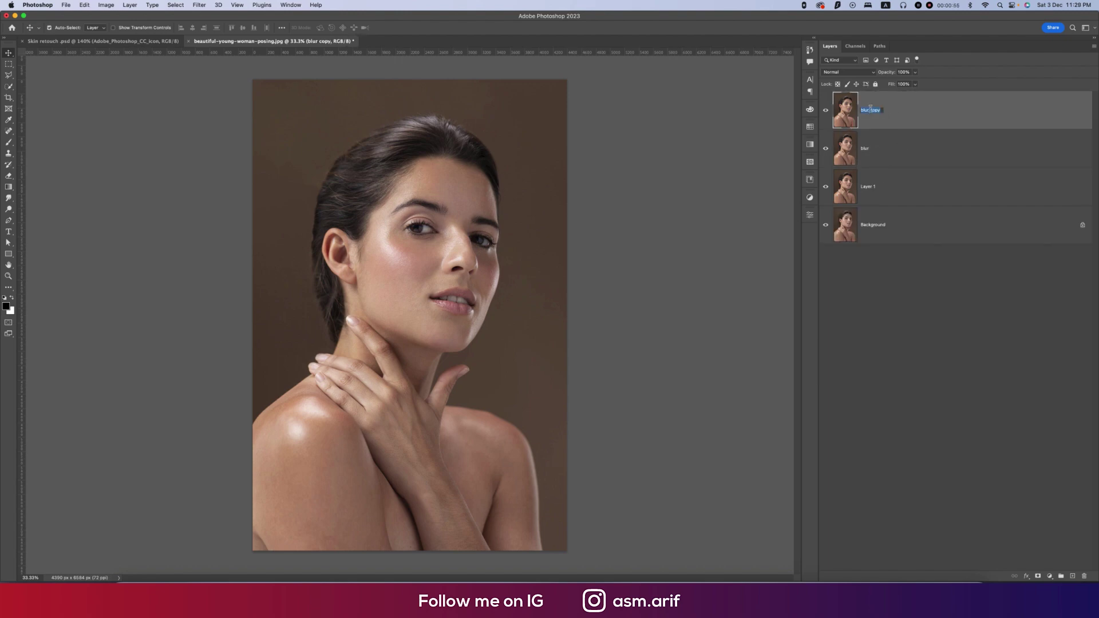
pyautogui.write('HP')
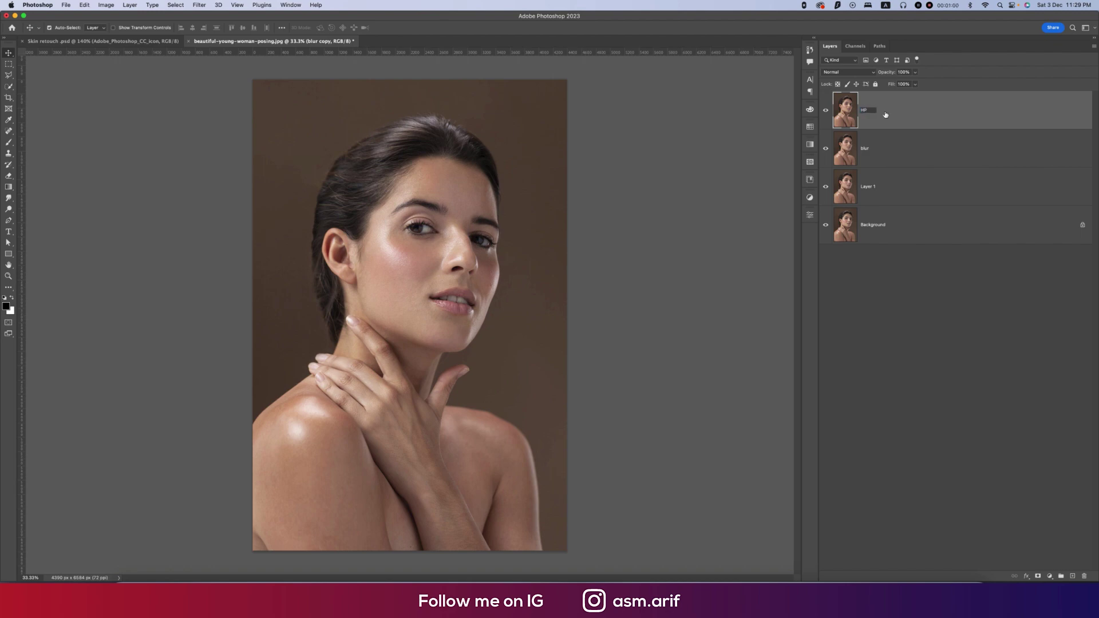
# - Hide the HP layer and apply a Gaussian Blur to the blur layer, raising the radius until the skin detail is softened
pyautogui.click(905, 148)
pyautogui.click(826, 112)
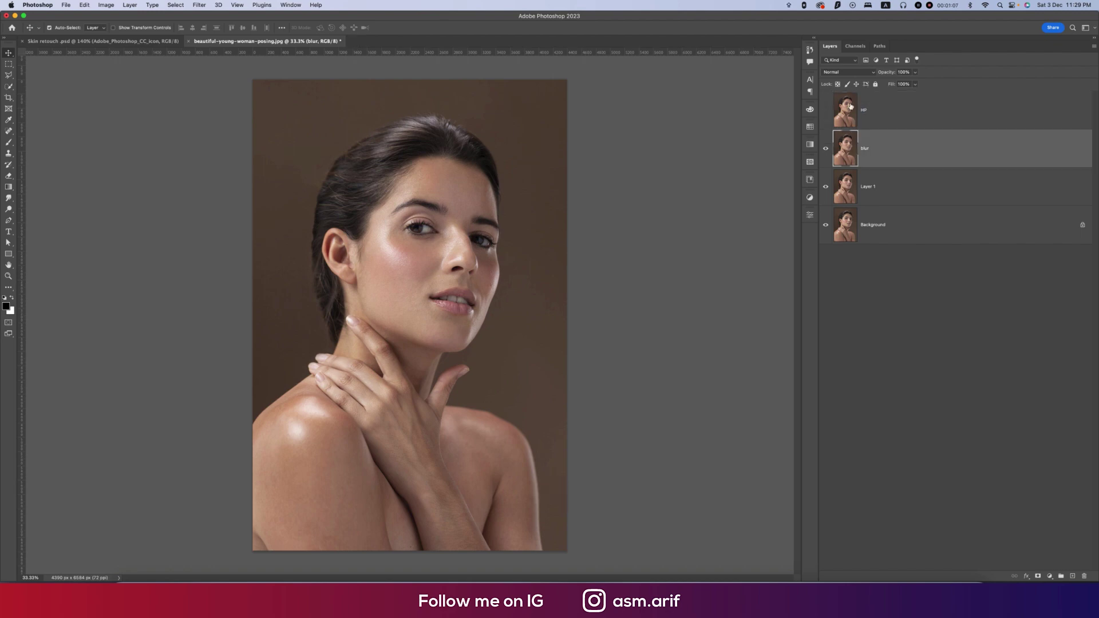
pyautogui.click(199, 5)
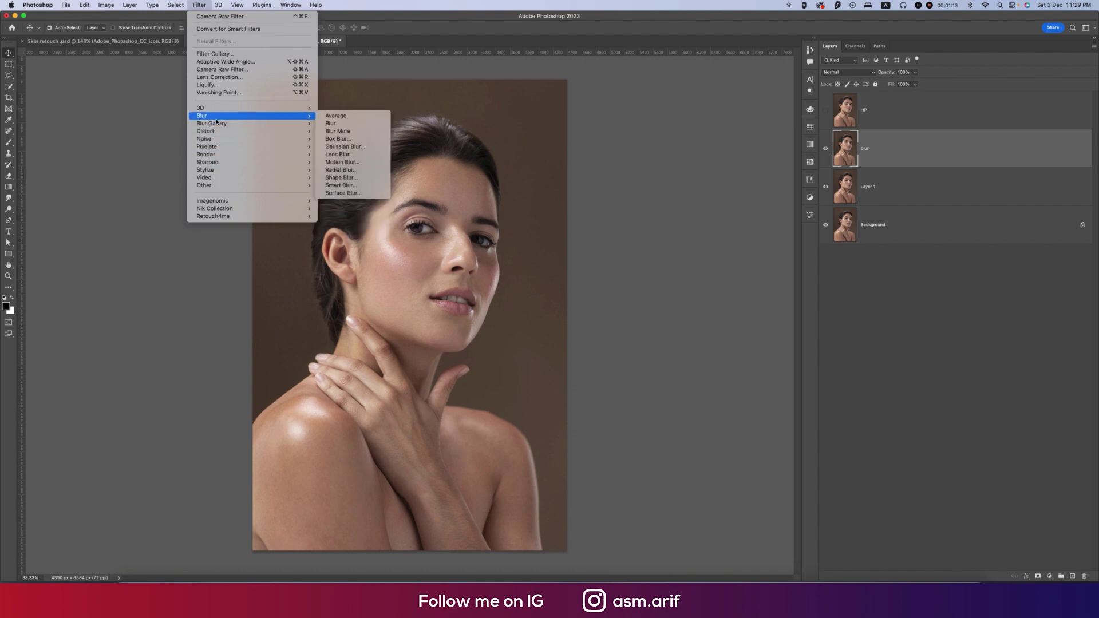
pyautogui.moveTo(202, 116)
pyautogui.click(344, 147)
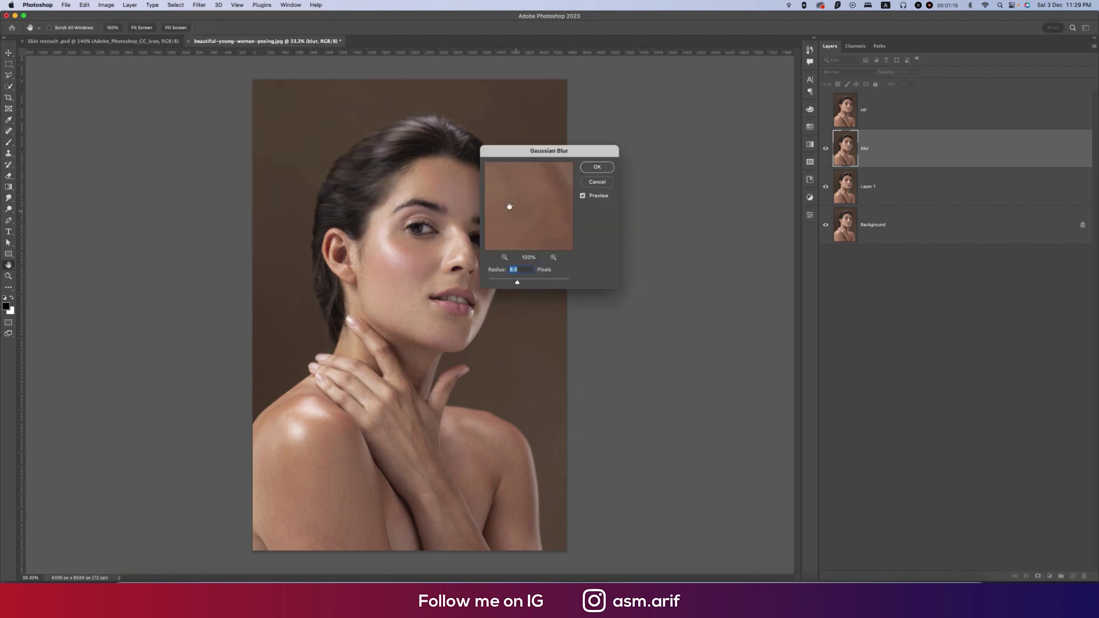
pyautogui.click(404, 267)
pyautogui.moveTo(517, 282); pyautogui.dragTo(525, 283)
pyautogui.click(597, 167)
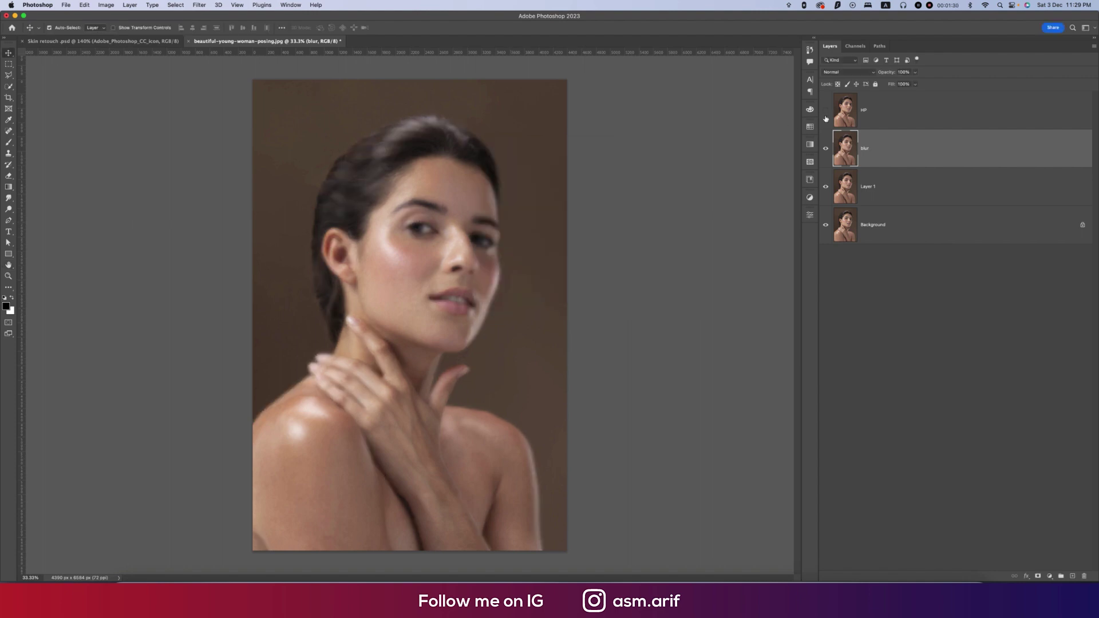
# - Show the HP layer again and set its blend mode to Overlay
pyautogui.click(836, 113)
pyautogui.click(825, 110)
pyautogui.click(841, 72)
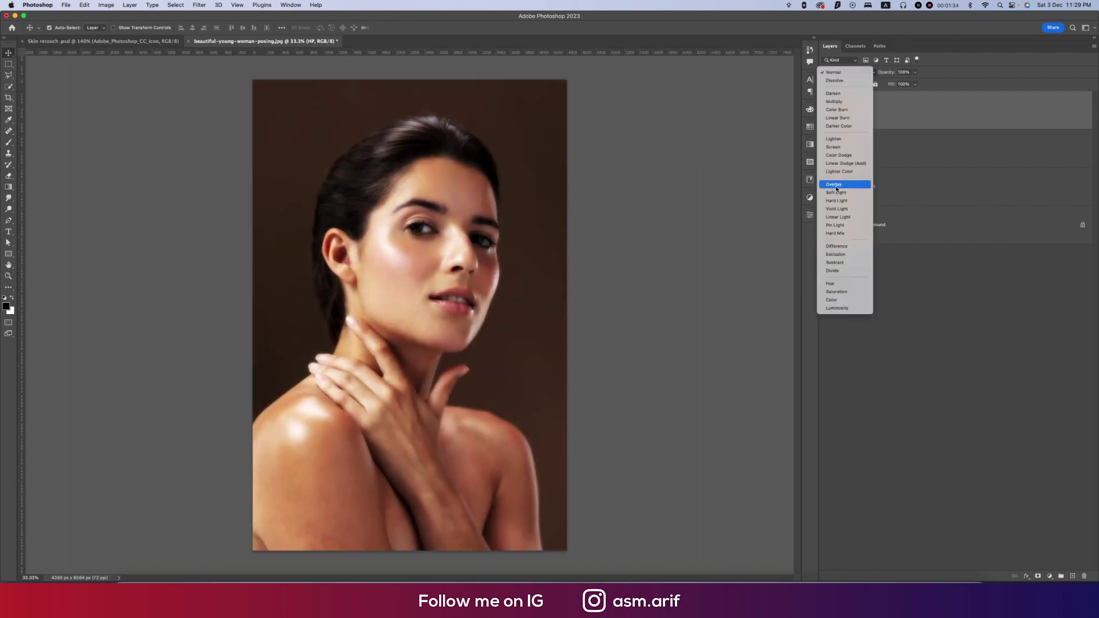
pyautogui.click(837, 185)
# - Apply a High Pass filter with a 1.9-pixel radius to the HP layer
pyautogui.click(199, 5)
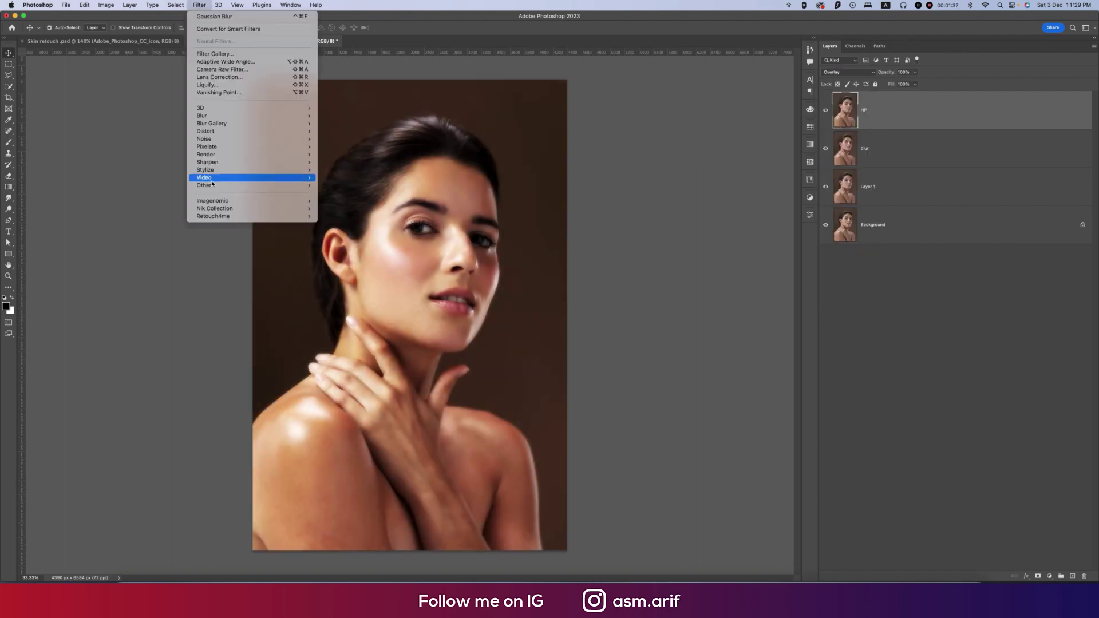
pyautogui.moveTo(269, 185)
pyautogui.click(340, 193)
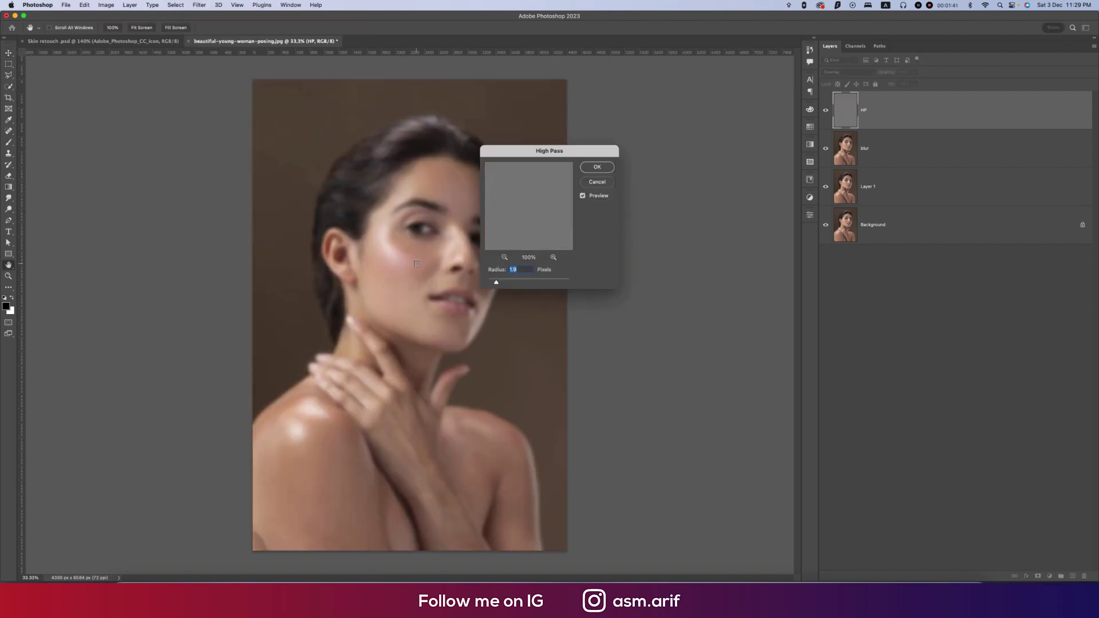
pyautogui.click(522, 215)
pyautogui.click(597, 167)
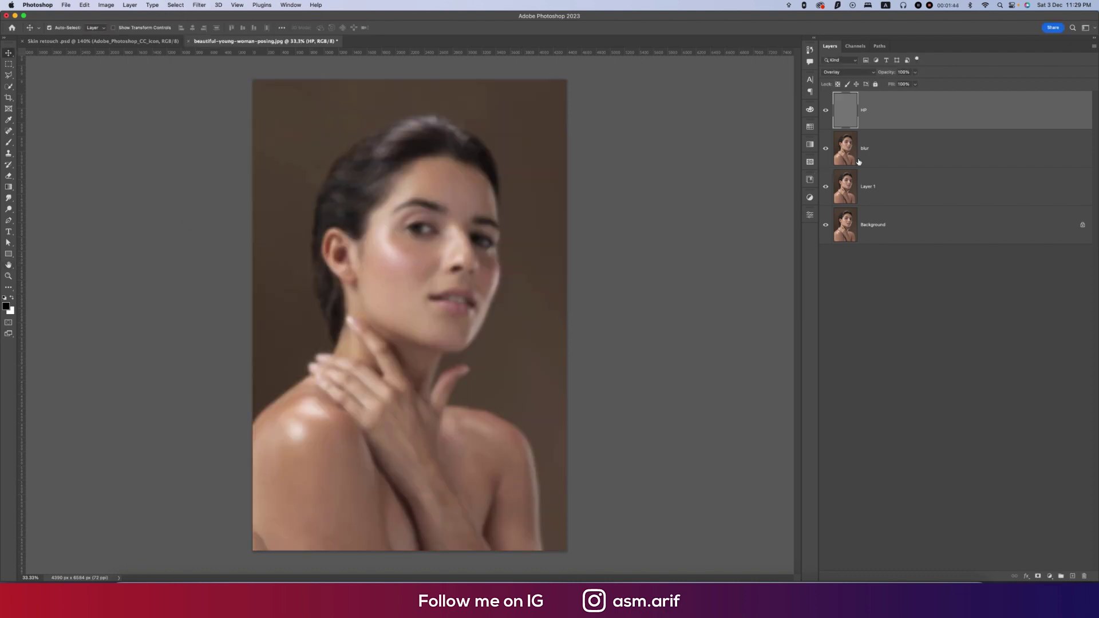
# - Group the HP and blur layers as FS and add a layer mask to the group, inverted to black
pyautogui.keyDown('shift'); pyautogui.click(869, 157); pyautogui.keyUp('shift')
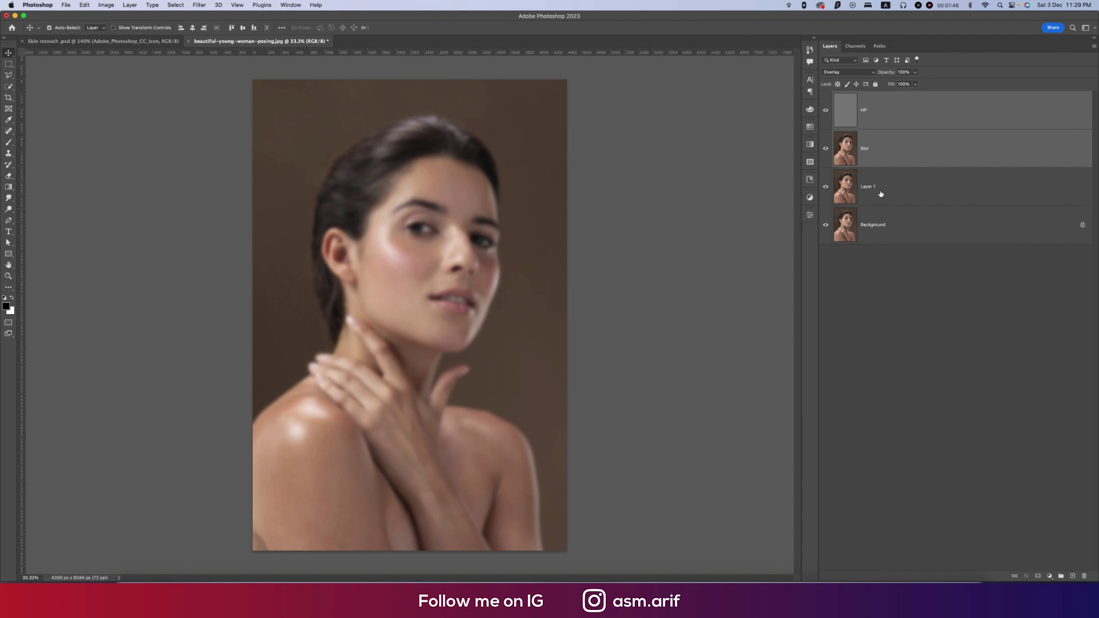
pyautogui.press('super+g')
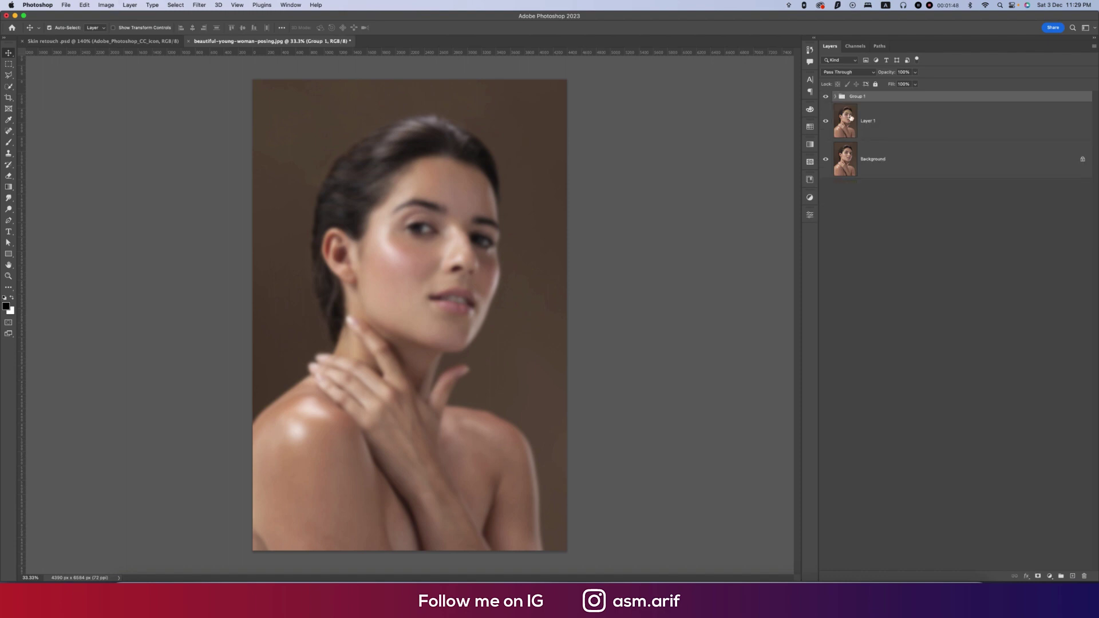
pyautogui.doubleClick(853, 96)
pyautogui.write('FS')
pyautogui.press('Return')
pyautogui.click(1037, 576)
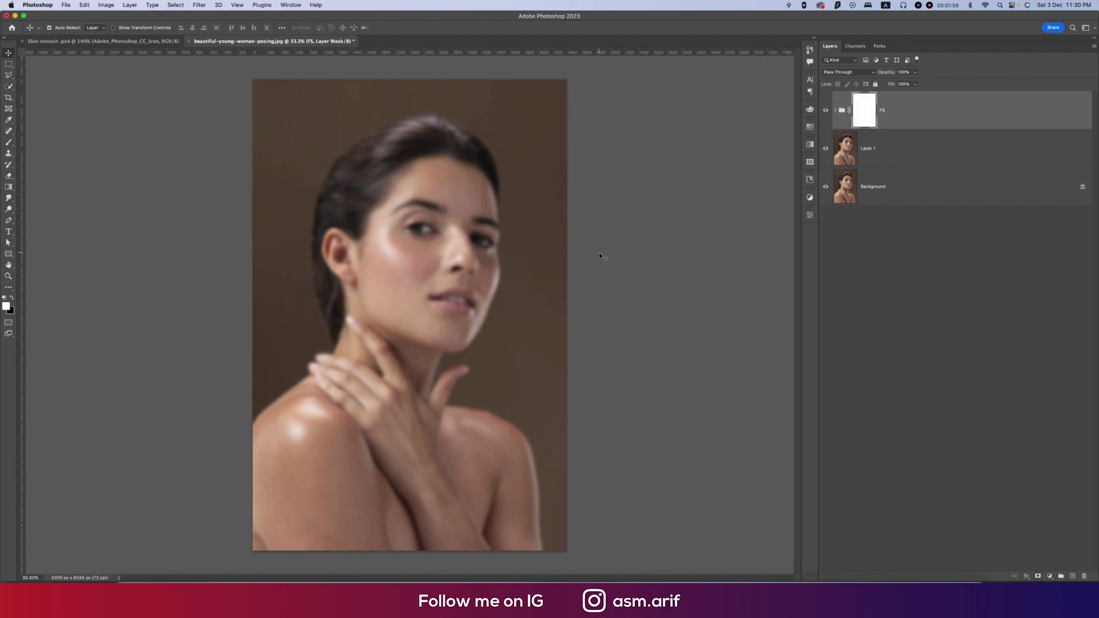
pyautogui.press('super+i')
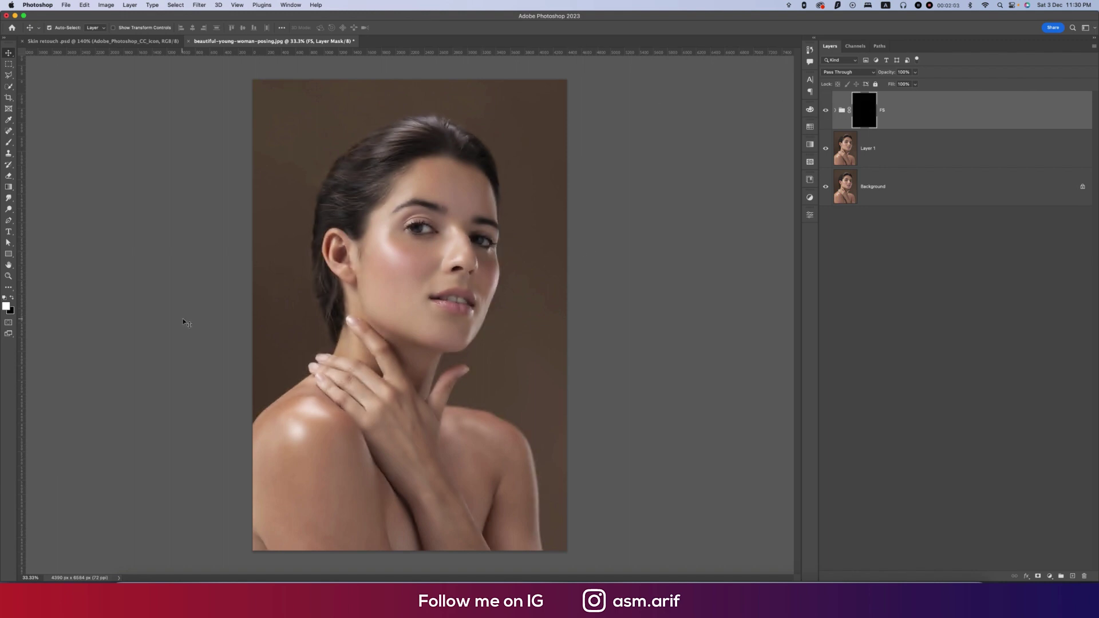
# - Paint white on the FS mask with a soft 1000 px brush over the cheek area beside the nose
pyautogui.press('b')
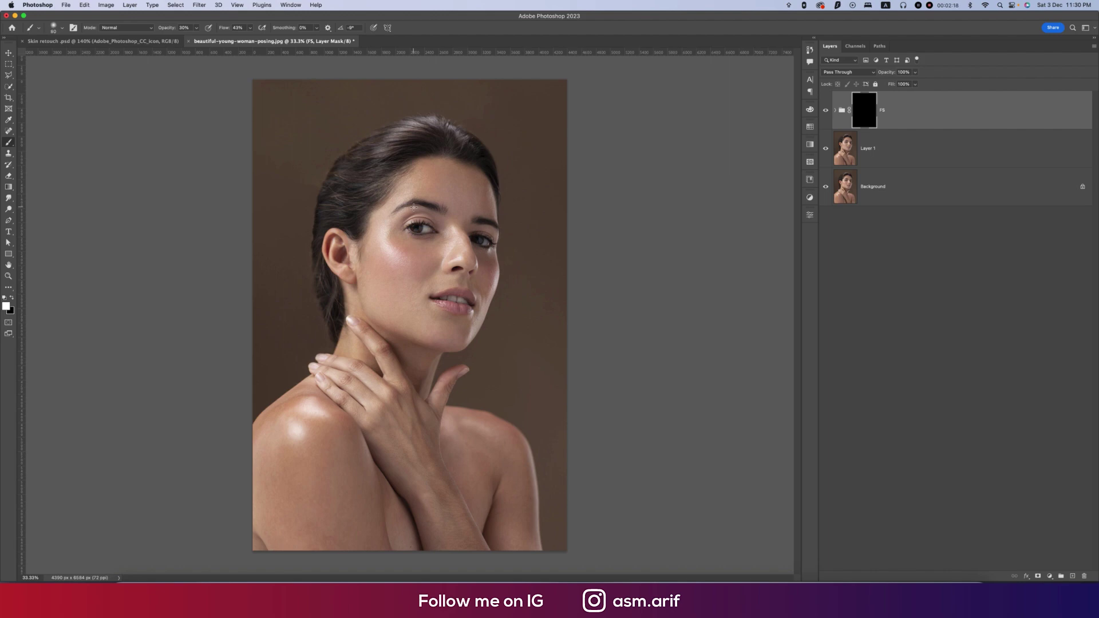
pyautogui.rightClick(8, 142)
pyautogui.click(28, 143)
pyautogui.scroll(3, 438, 192)
pyautogui.click(208, 28)
pyautogui.scroll(-5, 428, 184)
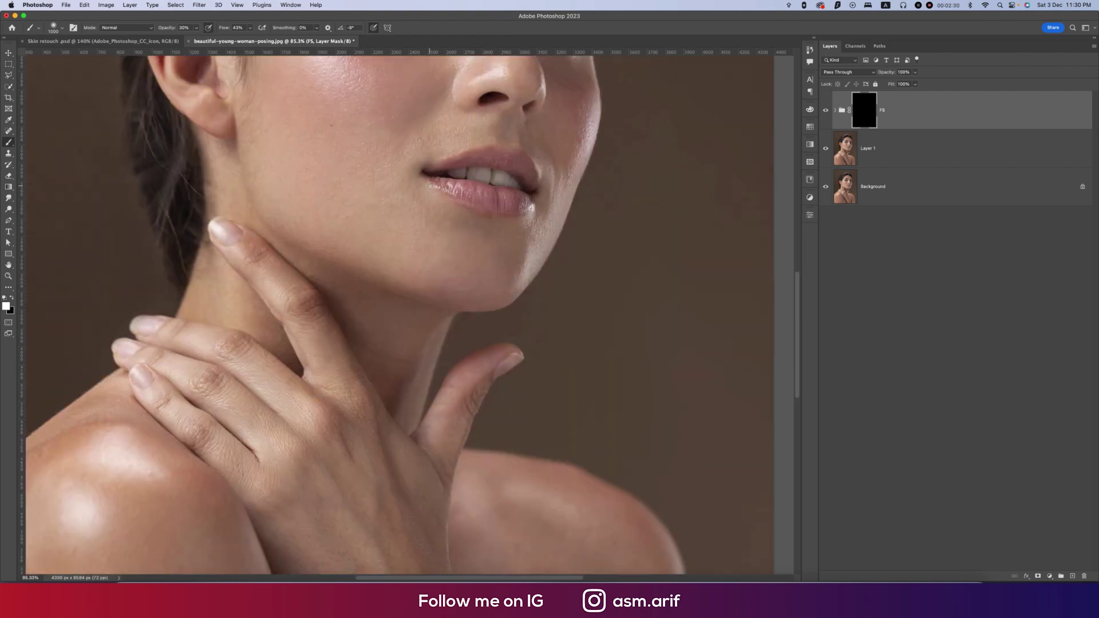
pyautogui.scroll(4, 459, 235)
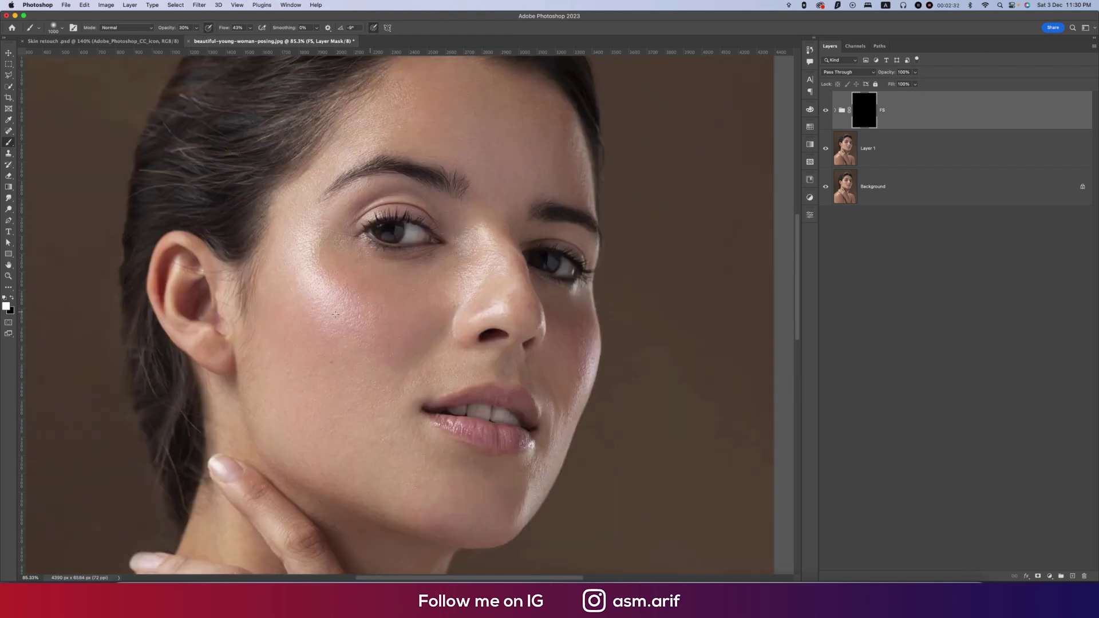
pyautogui.moveTo(450, 267); pyautogui.dragTo(434, 269)
# - Set the brush to 0% hardness, 27% opacity and 23% flow, and continue painting the face on the FS mask
pyautogui.click(62, 27)
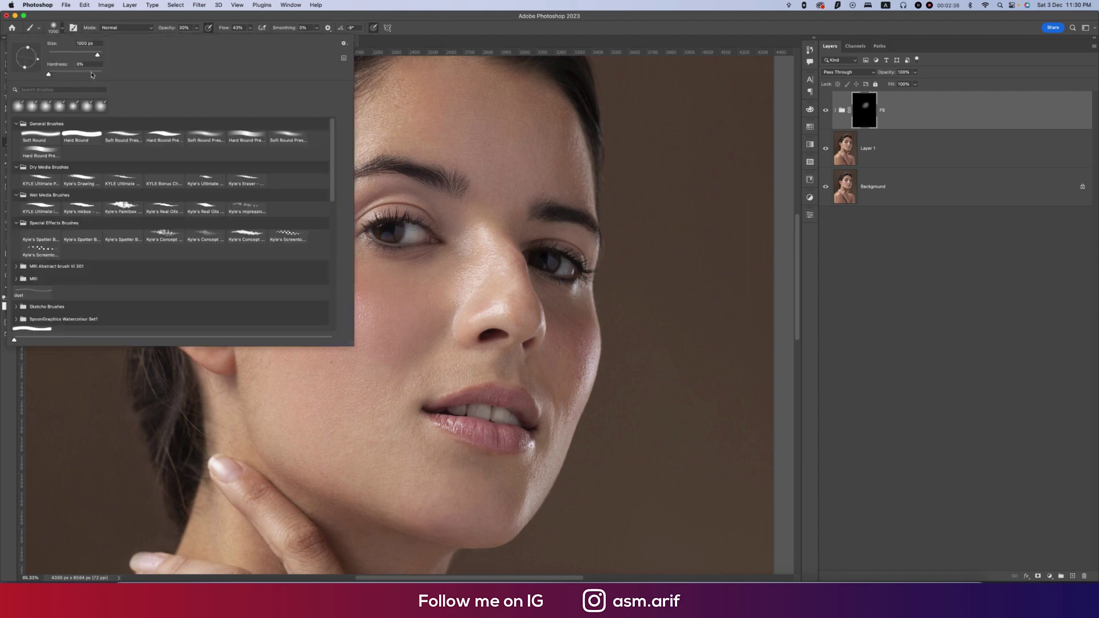
pyautogui.moveTo(49, 75)
pyautogui.mouseDown()
pyautogui.moveTo(97, 76)
pyautogui.moveTo(41, 75)
pyautogui.mouseUp()
pyautogui.click(101, 111)
pyautogui.click(425, 135)
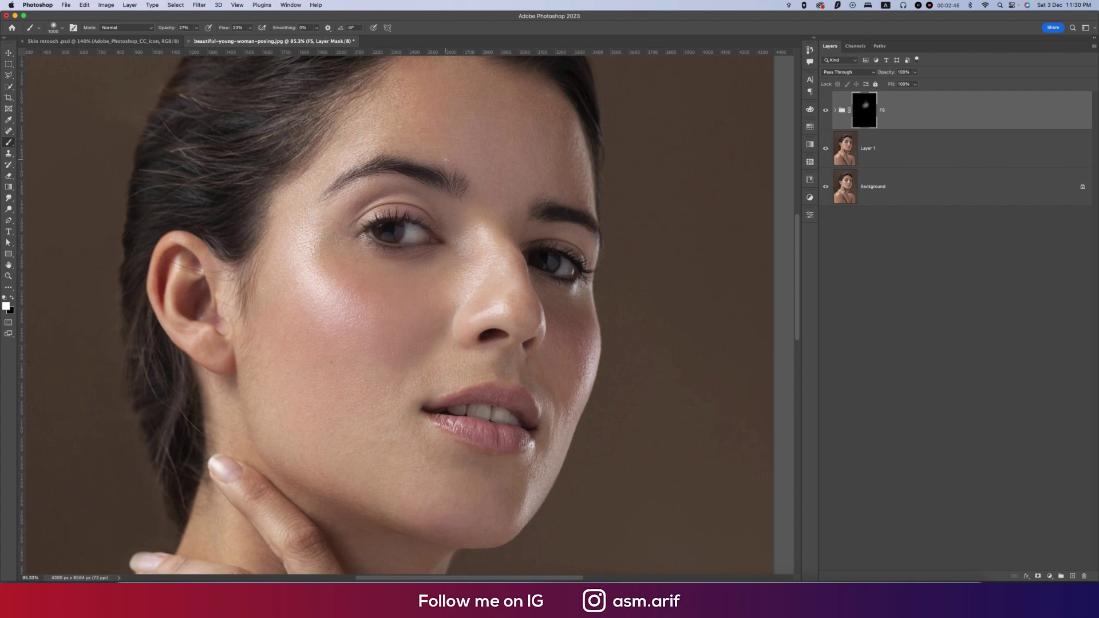
# - Try to smooth the whole face, hand and shoulder by painting the FS mask with a much larger brush
pyautogui.scroll(-5, 450, 99)
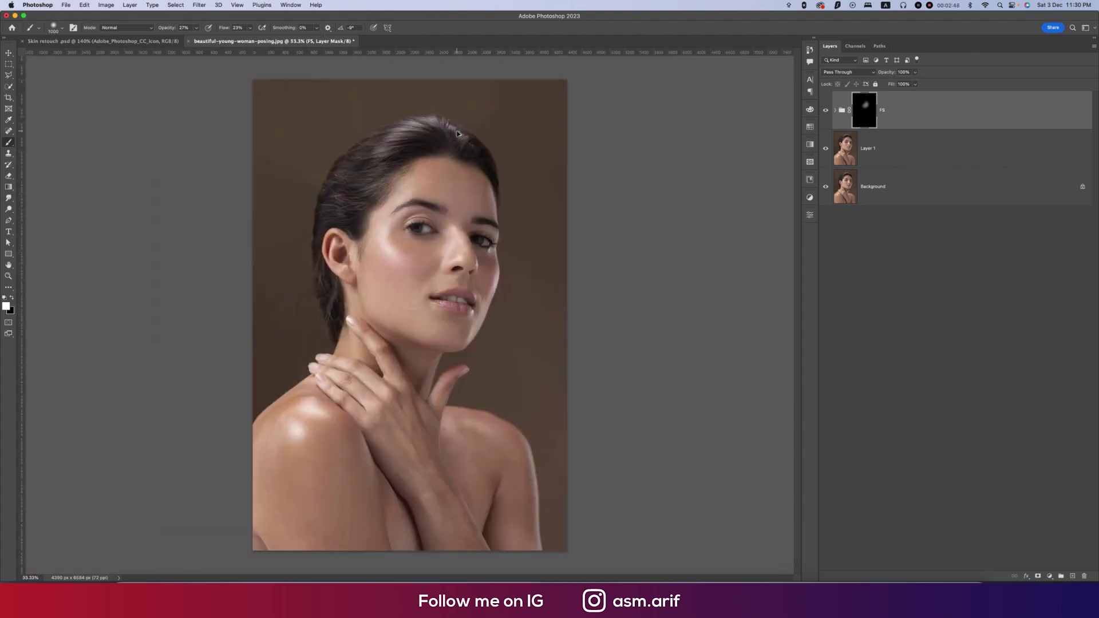
pyautogui.scroll(4, 438, 239)
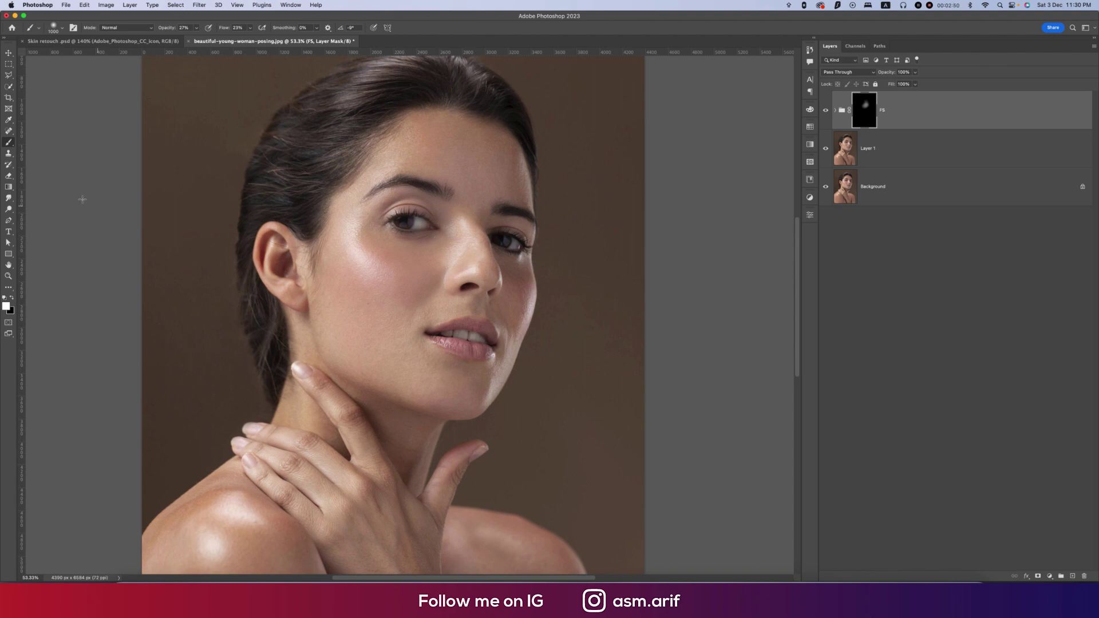
pyautogui.rightClick(9, 142)
pyautogui.click(35, 143)
pyautogui.press('[')
pyautogui.press(']')
pyautogui.press(']')
pyautogui.press(']')
pyautogui.moveTo(399, 309); pyautogui.dragTo(422, 373)
pyautogui.hscroll(10, 407, 321)
pyautogui.scroll(8, 407, 320)
pyautogui.press('h')
pyautogui.moveTo(401, 310); pyautogui.dragTo(397, 330)
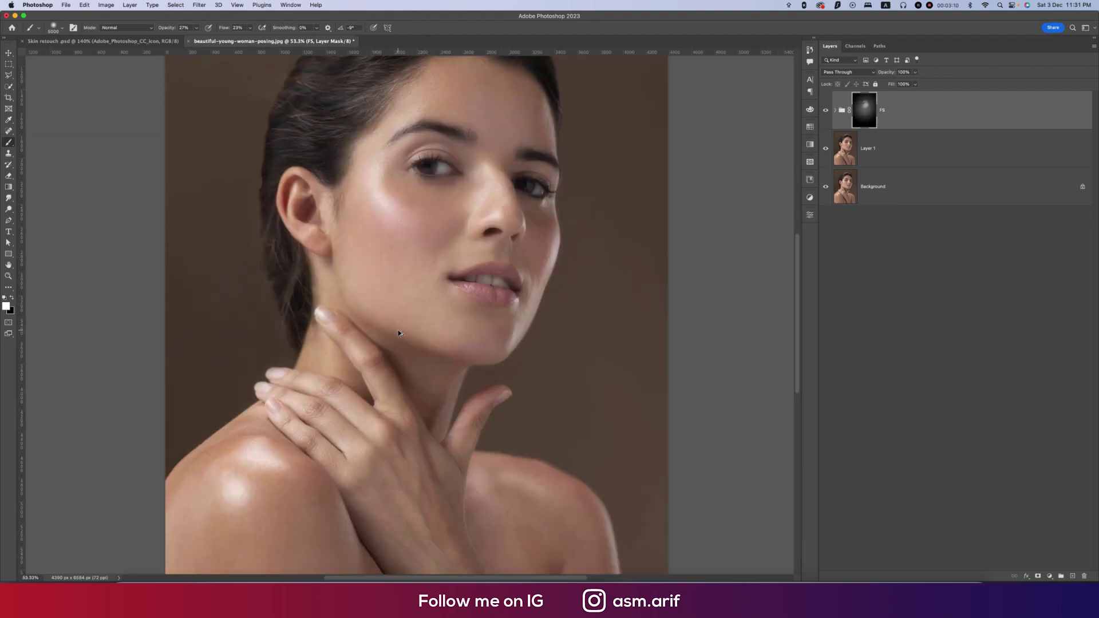
pyautogui.moveTo(236, 520); pyautogui.dragTo(258, 463)
pyautogui.moveTo(445, 193); pyautogui.dragTo(454, 92)
pyautogui.click(8, 52)
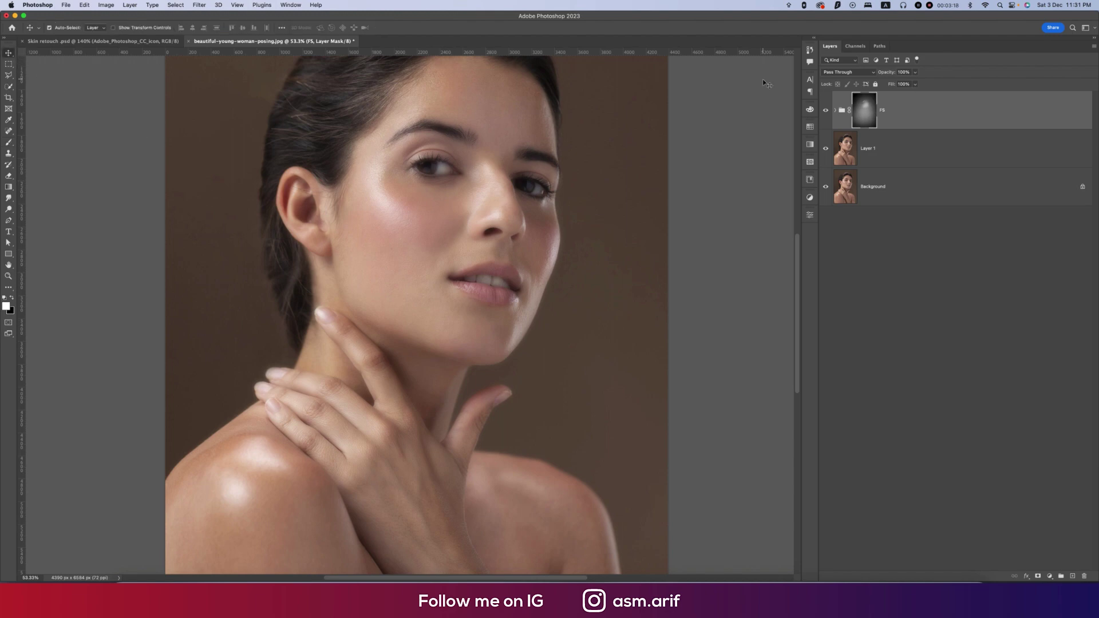
pyautogui.press('super')
# - Enlarge the brush moderately and paint white on the FS mask over the far cheek to smooth its skin
pyautogui.click(9, 143)
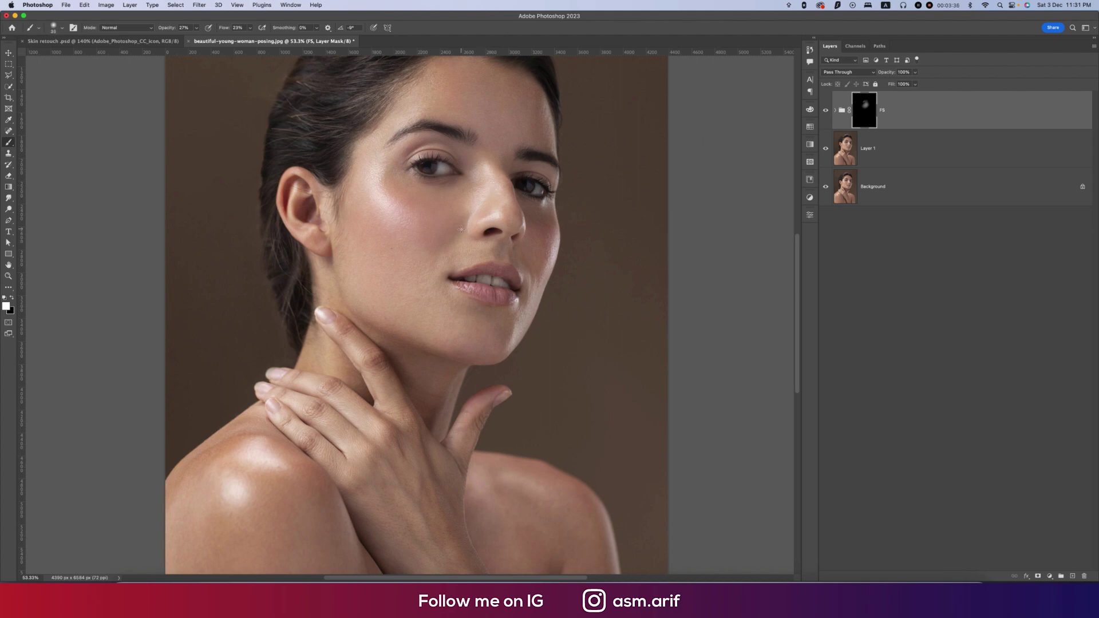
pyautogui.press('[')
pyautogui.press(']')
pyautogui.press(']')
pyautogui.press(']')
pyautogui.press(']')
pyautogui.press(']')
pyautogui.press(']')
pyautogui.moveTo(543, 222)
pyautogui.mouseDown()
pyautogui.moveTo(550, 232)
pyautogui.moveTo(532, 256)
pyautogui.mouseUp()
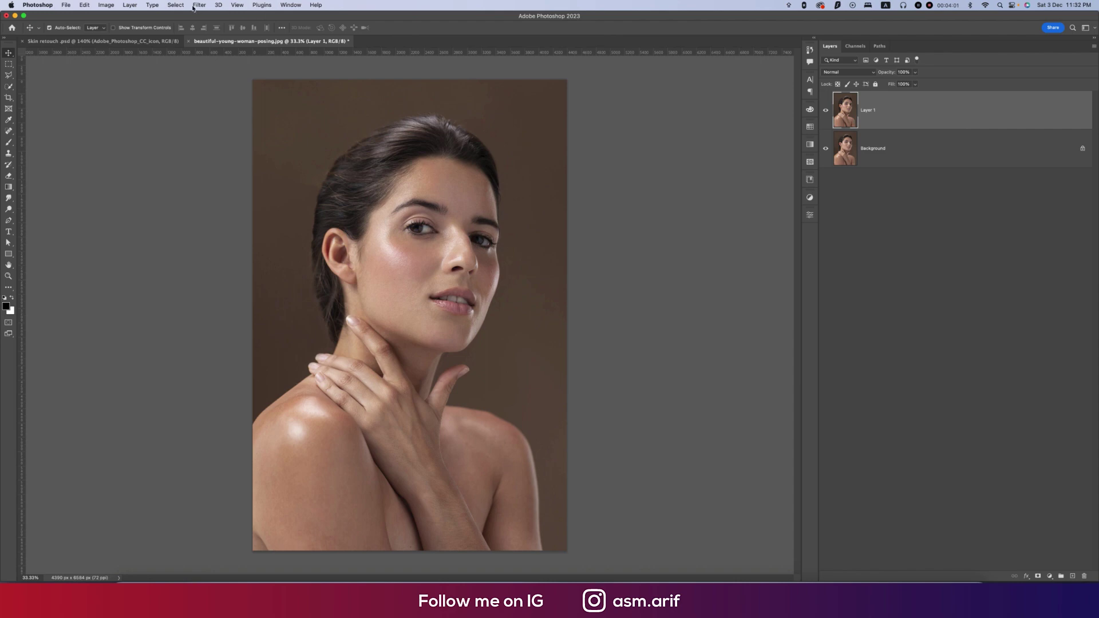
# - Open Layer 1 in the Camera Raw Filter and sample the image for a slightly cooler custom white balance with Tint +4
pyautogui.click(198, 5)
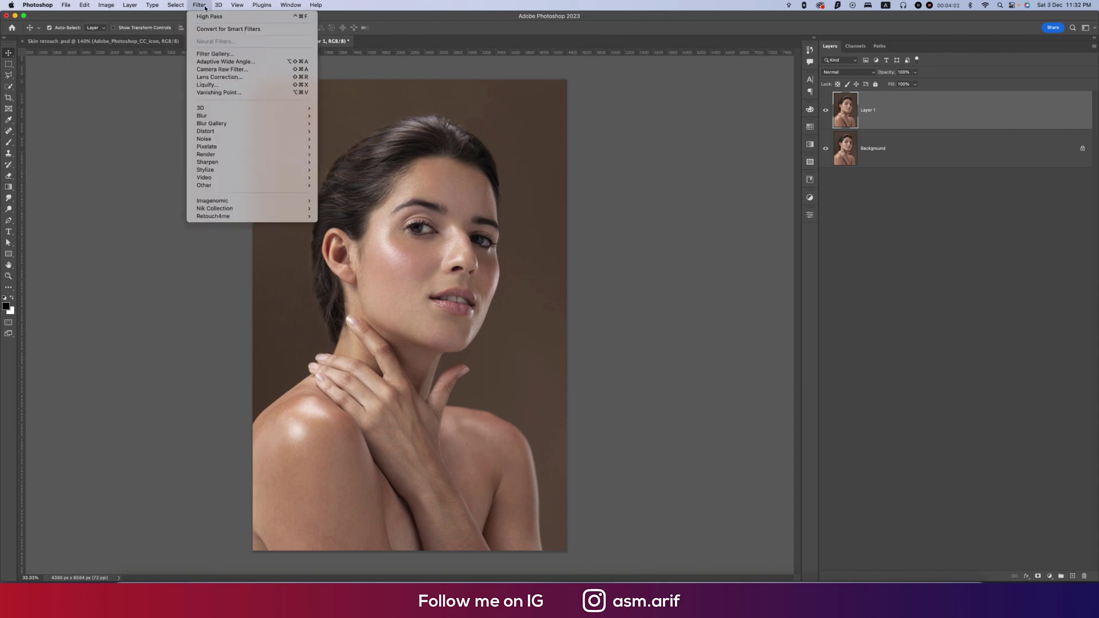
pyautogui.click(522, 188)
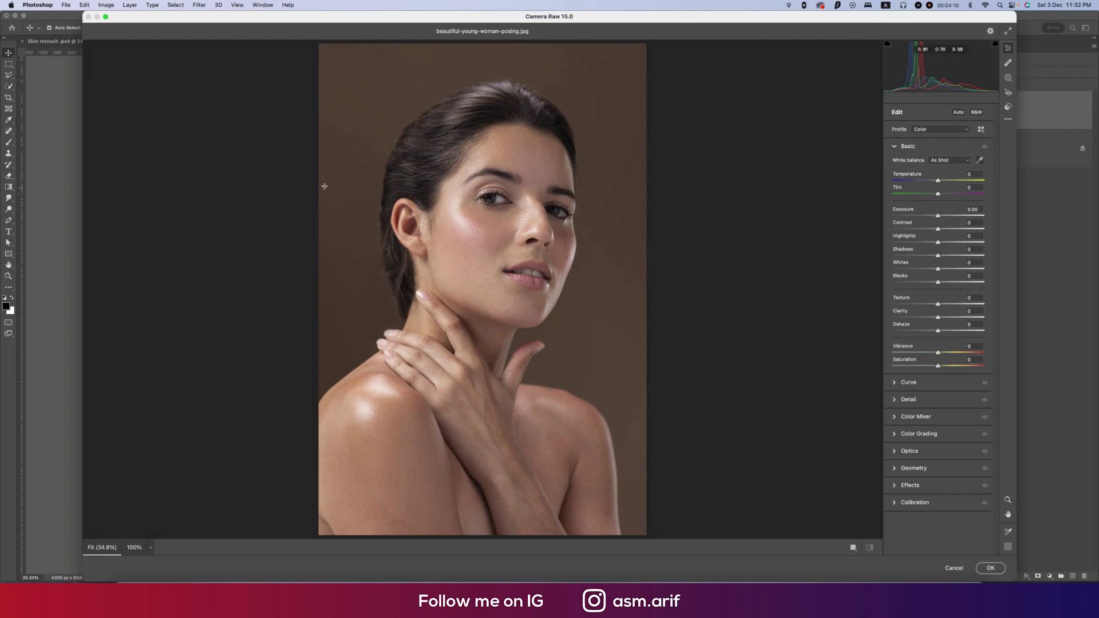
pyautogui.click(550, 210)
pyautogui.click(553, 212)
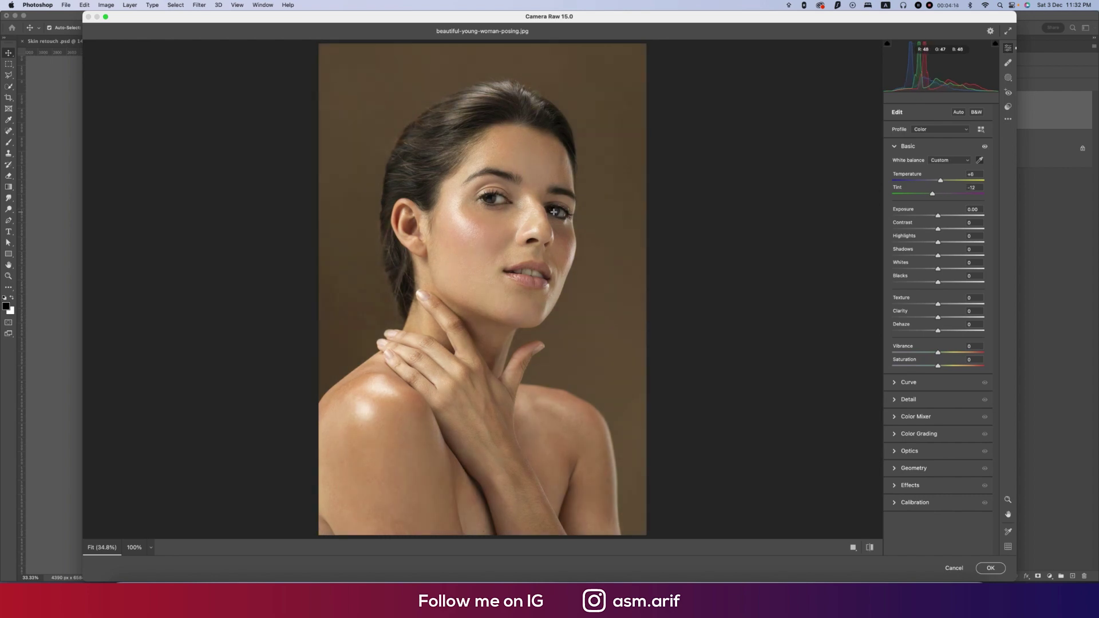
pyautogui.click(552, 137)
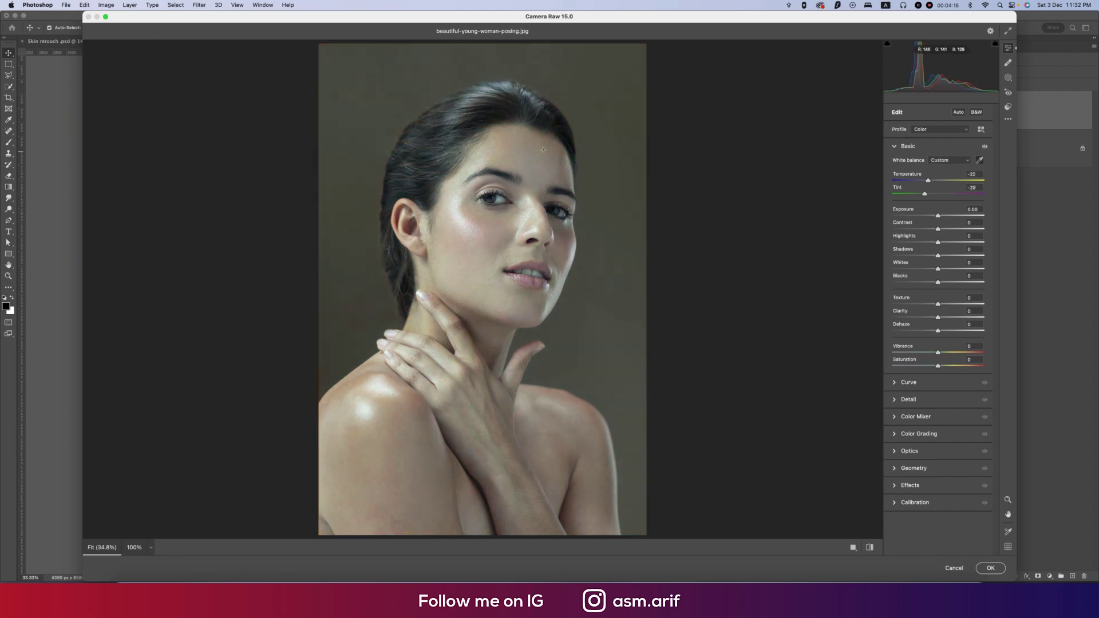
pyautogui.click(558, 129)
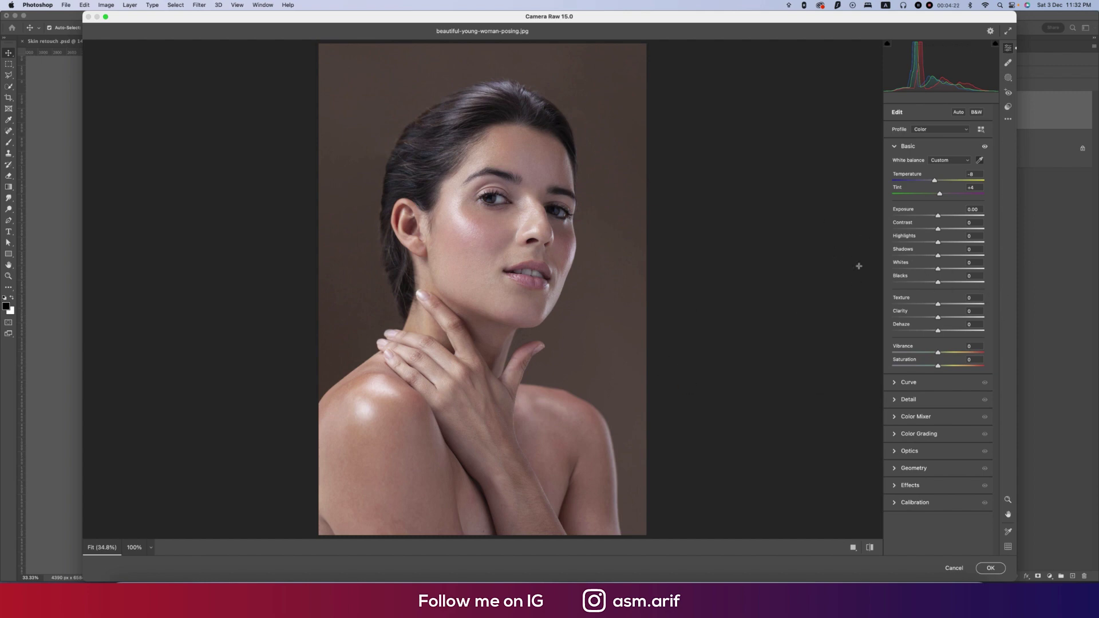
# - Set Exposure -0.10, Contrast +16, Highlights -9, Shadows +24, Whites +9, Blacks +8 and Texture +15 in the Basic adjustments
pyautogui.moveTo(939, 218); pyautogui.dragTo(945, 304)
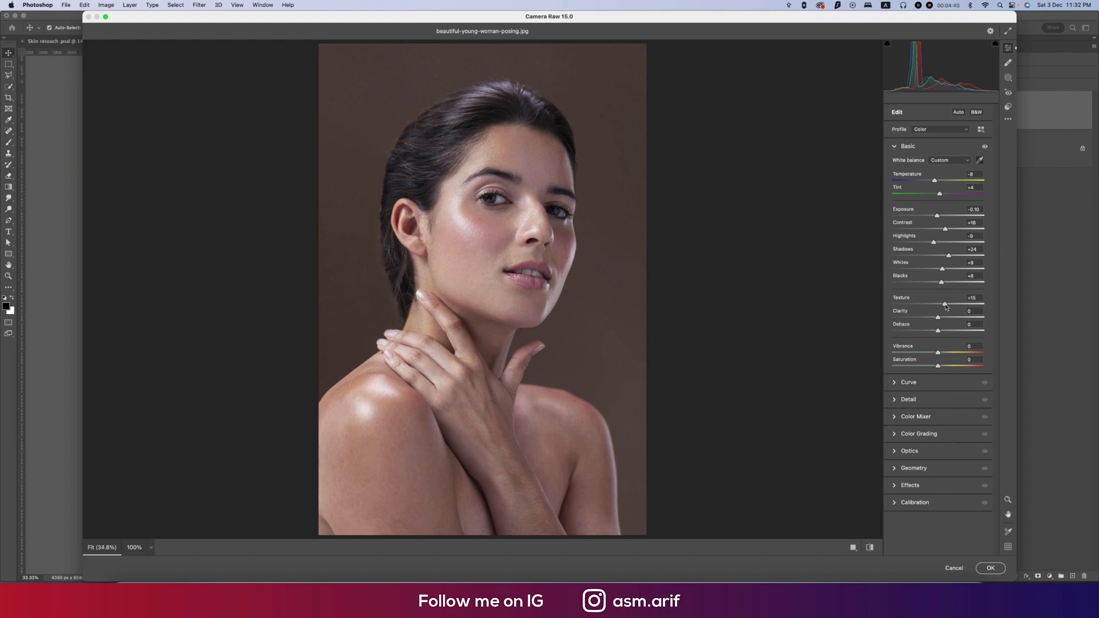
pyautogui.click(514, 250)
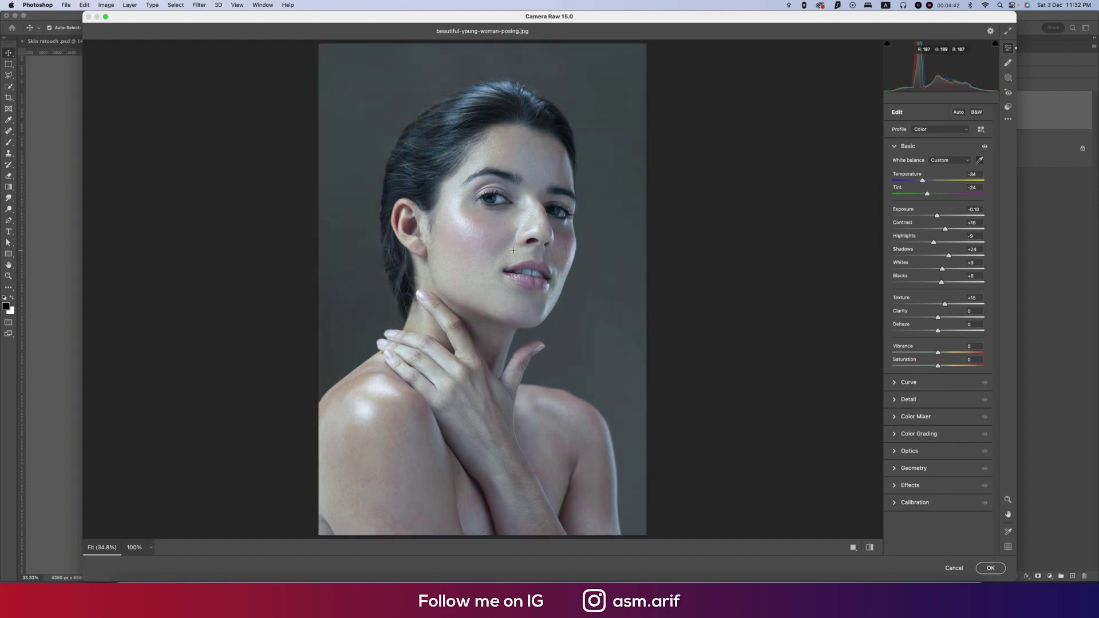
pyautogui.press('super+z')
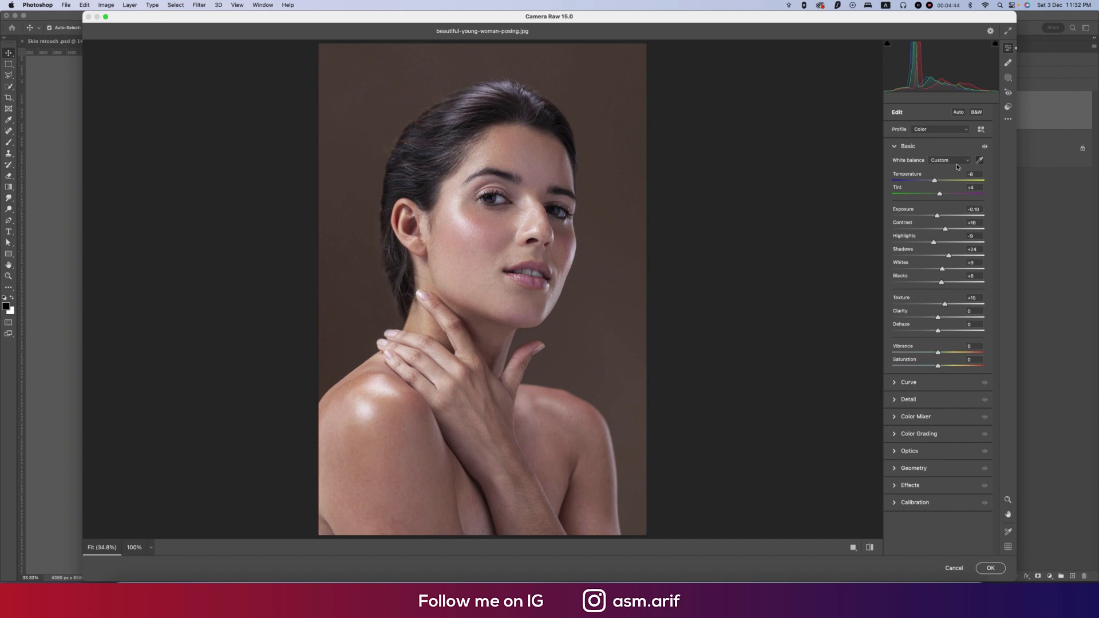
# - Set Dehaze to +11 and Vibrance to -12 while checking the face up close, and brighten Exposure to +0.10
pyautogui.click(434, 248)
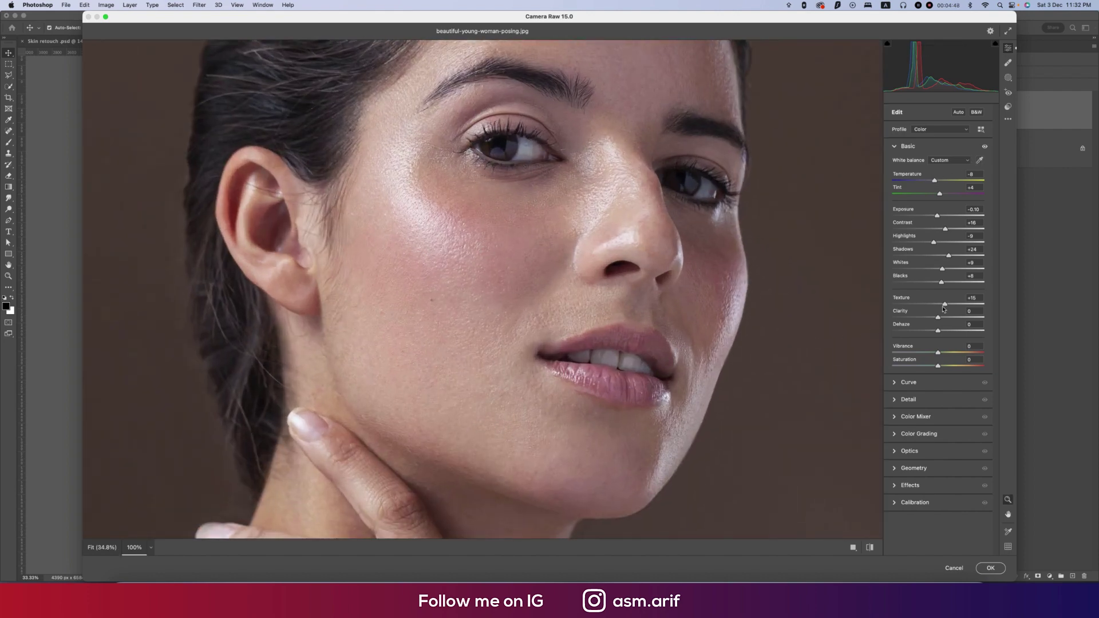
pyautogui.moveTo(938, 332); pyautogui.dragTo(934, 356)
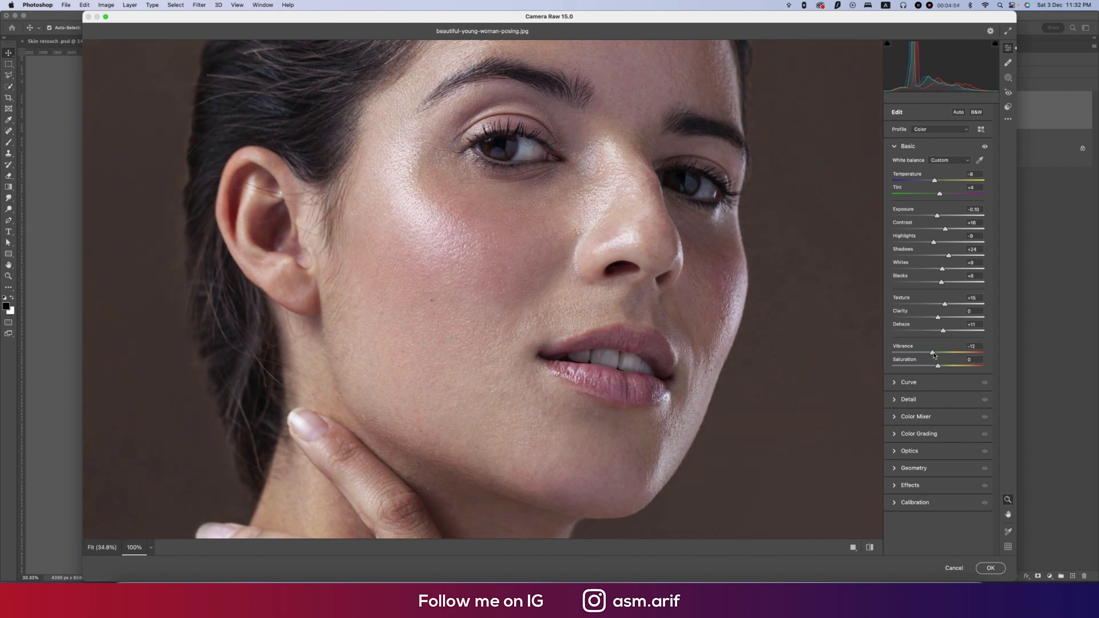
pyautogui.click(484, 275)
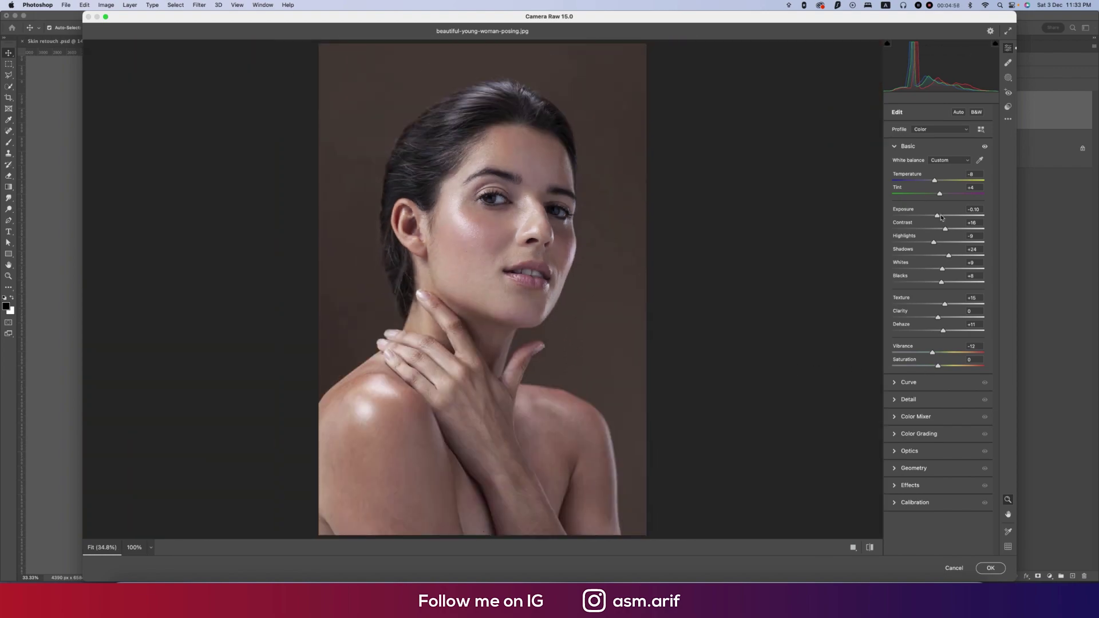
pyautogui.moveTo(939, 218); pyautogui.dragTo(941, 218)
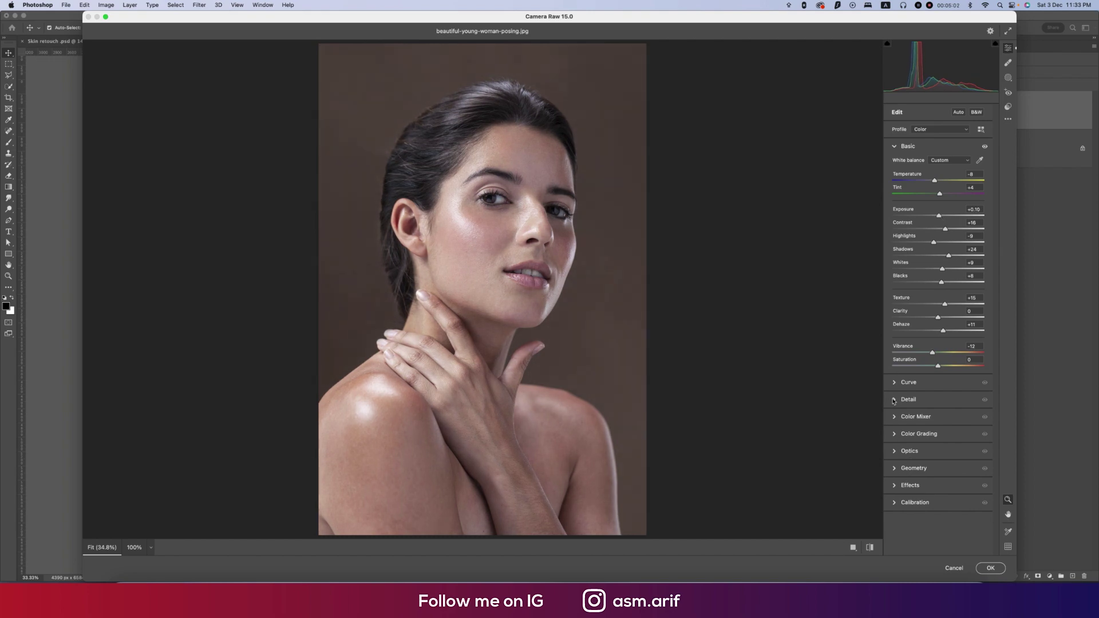
# - Set the Color Mixer luminance to Reds +27, Oranges +24, Yellows +21 and Greens +17, and raise Magentas and Purples moderately
pyautogui.click(894, 416)
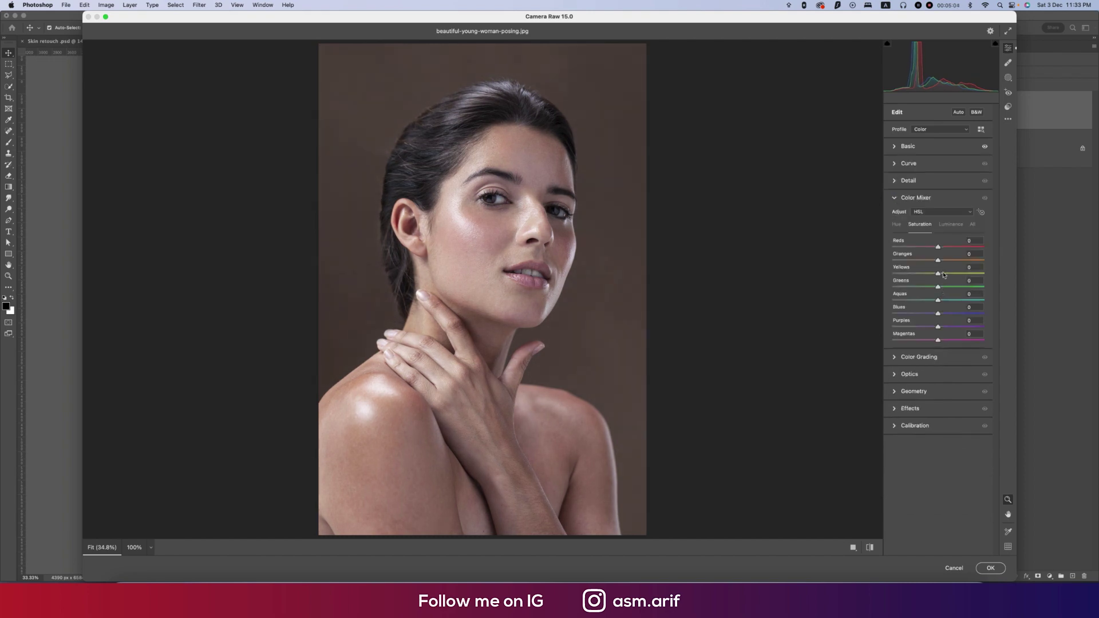
pyautogui.click(949, 225)
pyautogui.click(950, 247)
pyautogui.click(949, 259)
pyautogui.click(948, 274)
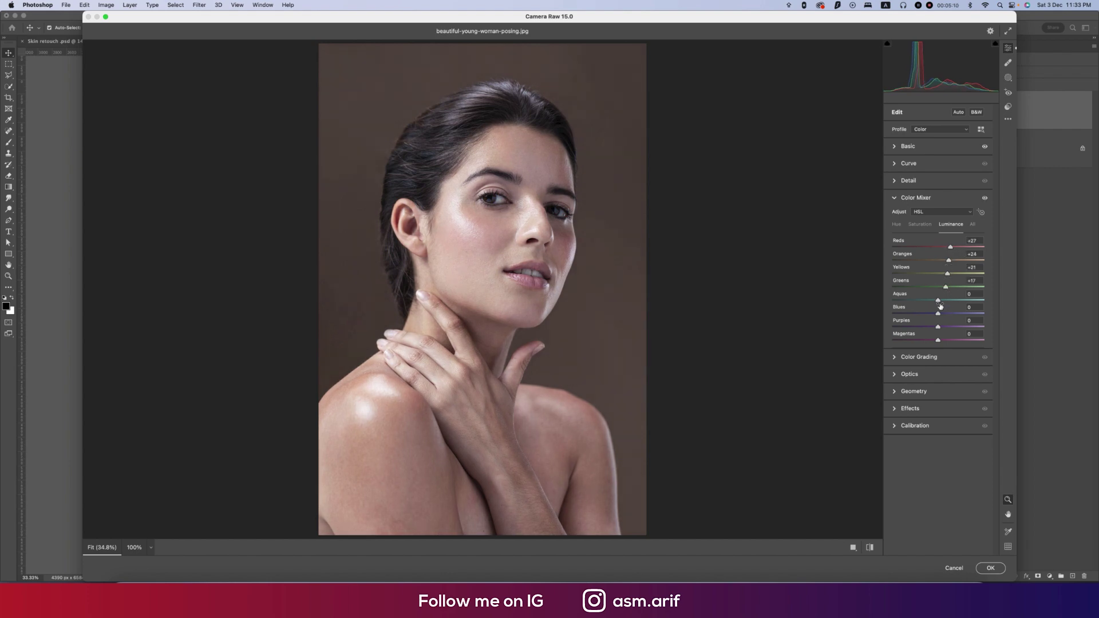
pyautogui.click(949, 340)
pyautogui.click(950, 326)
# - Lower the Yellows saturation and raise the Reds saturation slightly, and set Noise Reduction and Color Noise Reduction to 9
pyautogui.click(919, 224)
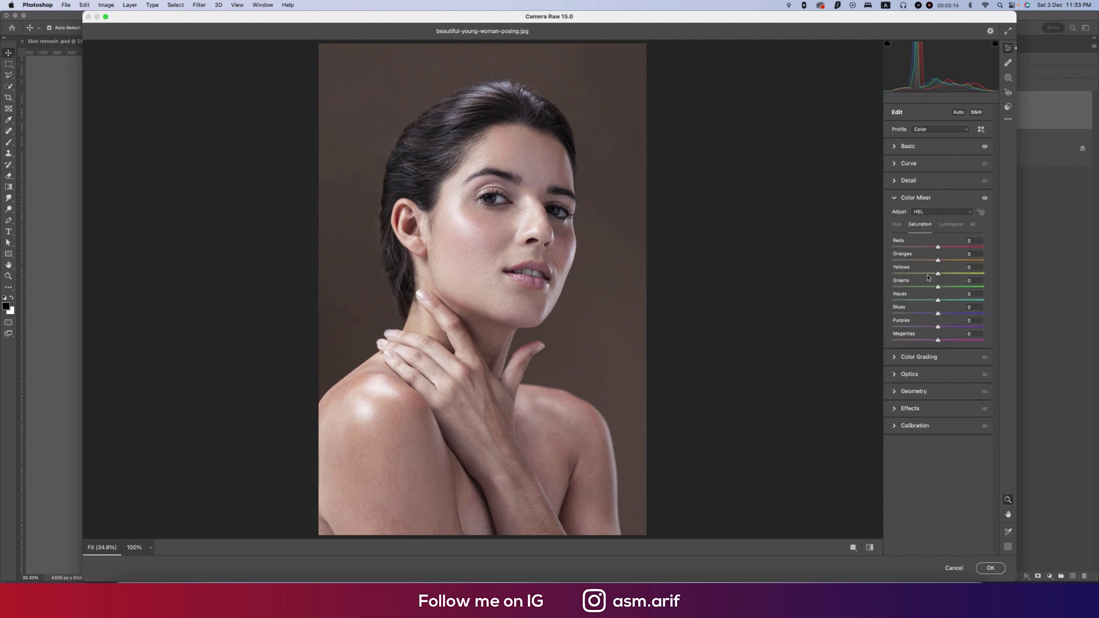
pyautogui.moveTo(929, 276); pyautogui.dragTo(946, 247)
pyautogui.click(895, 200)
pyautogui.click(904, 181)
pyautogui.click(902, 236)
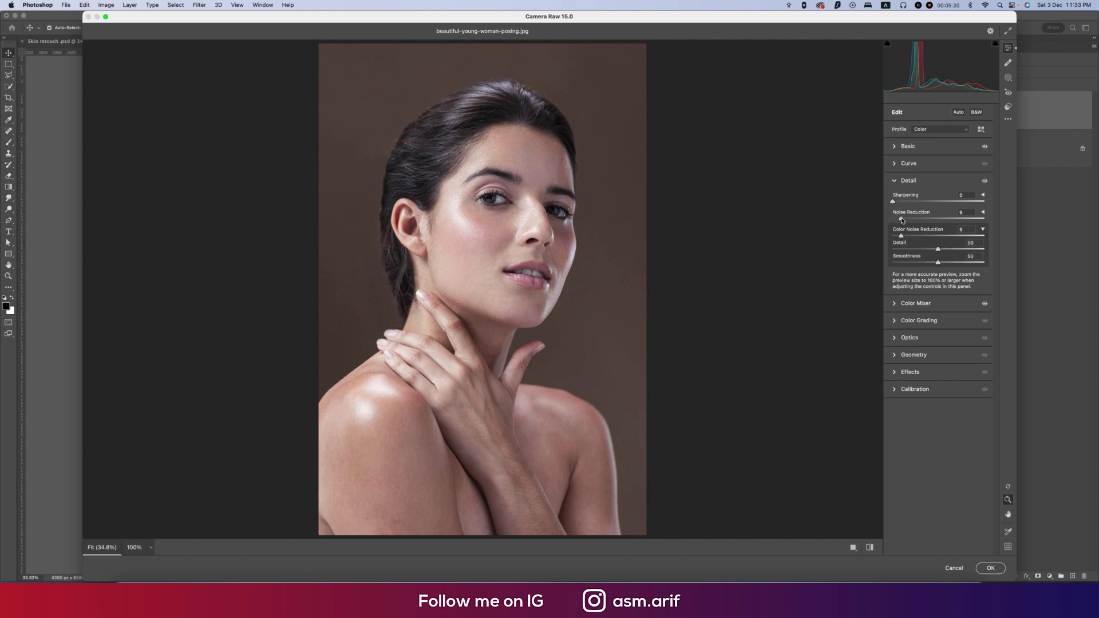
# - Shift the Green Primary hue slightly positive in Calibration and nudge the Blue Primary hue and saturation up a little
pyautogui.click(896, 390)
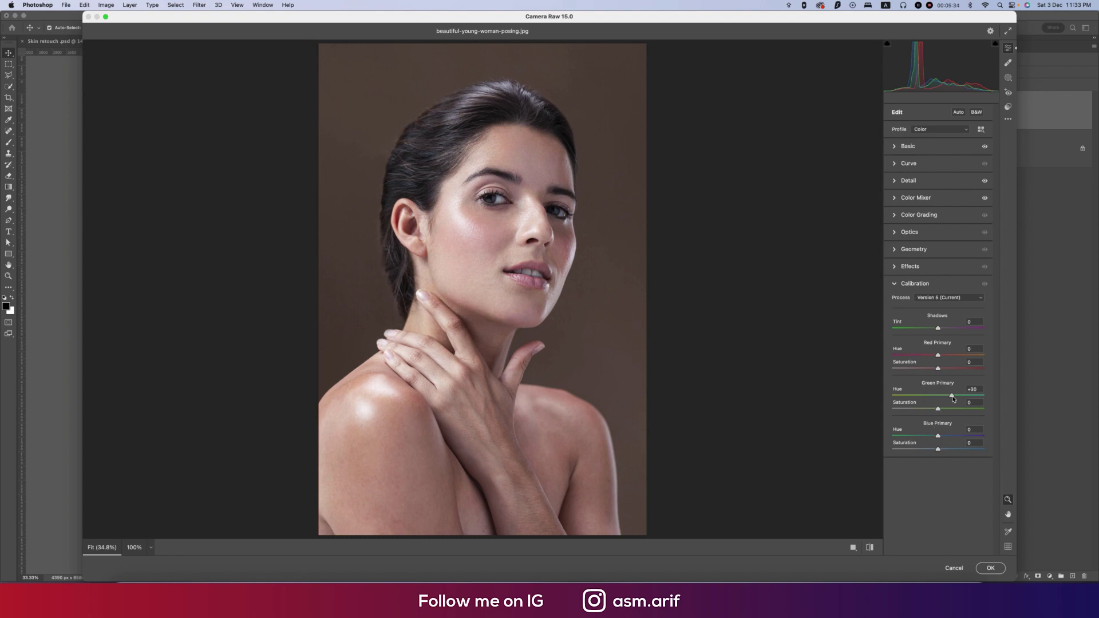
pyautogui.moveTo(939, 399); pyautogui.dragTo(943, 399)
pyautogui.moveTo(939, 437)
pyautogui.mouseDown()
pyautogui.moveTo(920, 439)
pyautogui.moveTo(941, 452)
pyautogui.mouseUp()
pyautogui.click(895, 284)
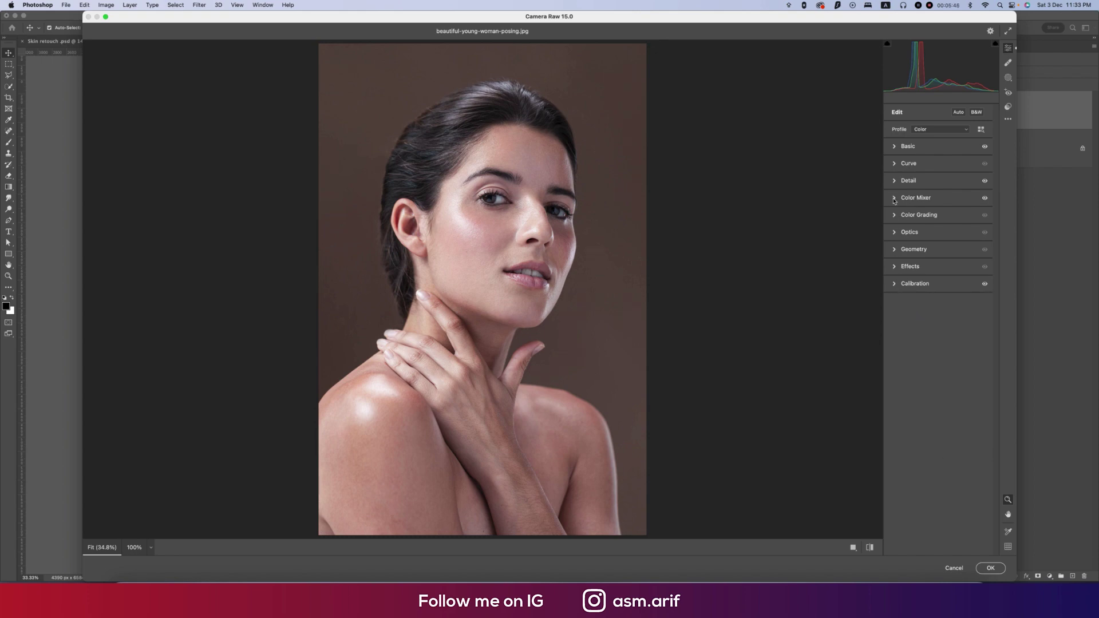
# - Color-grade the shadows with a faint green tint and the midtones with a blue tint at Saturation 12
pyautogui.click(895, 216)
pyautogui.click(934, 229)
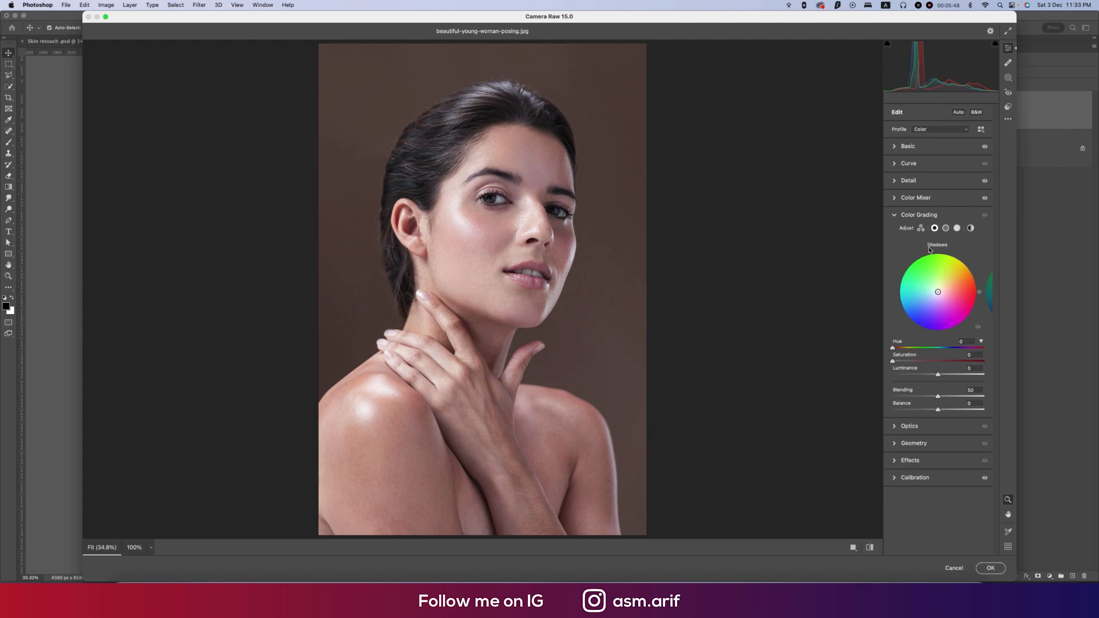
pyautogui.click(903, 361)
pyautogui.moveTo(903, 348); pyautogui.dragTo(928, 349)
pyautogui.click(946, 228)
pyautogui.click(956, 228)
pyautogui.click(946, 229)
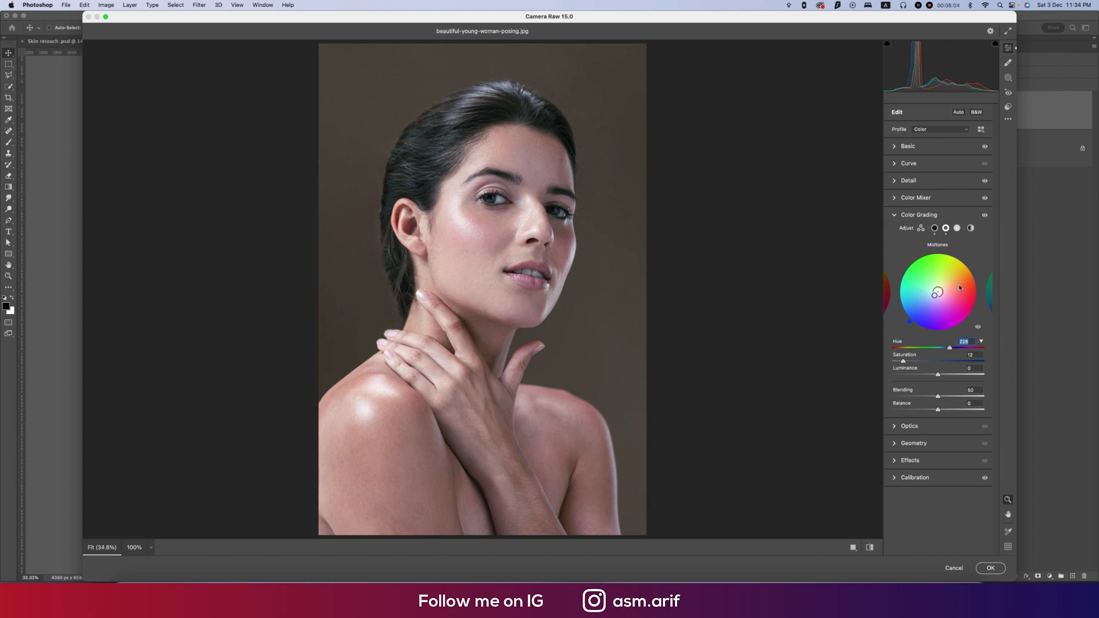
# - Color-grade the highlights with Hue 226 and Saturation 13
pyautogui.click(956, 228)
pyautogui.click(964, 342)
pyautogui.write('226')
pyautogui.press('Tab')
pyautogui.write('13')
pyautogui.press('Tab')
# - Add a subtle vignette of -9 and compare the portrait before and after the Camera Raw edits
pyautogui.click(894, 461)
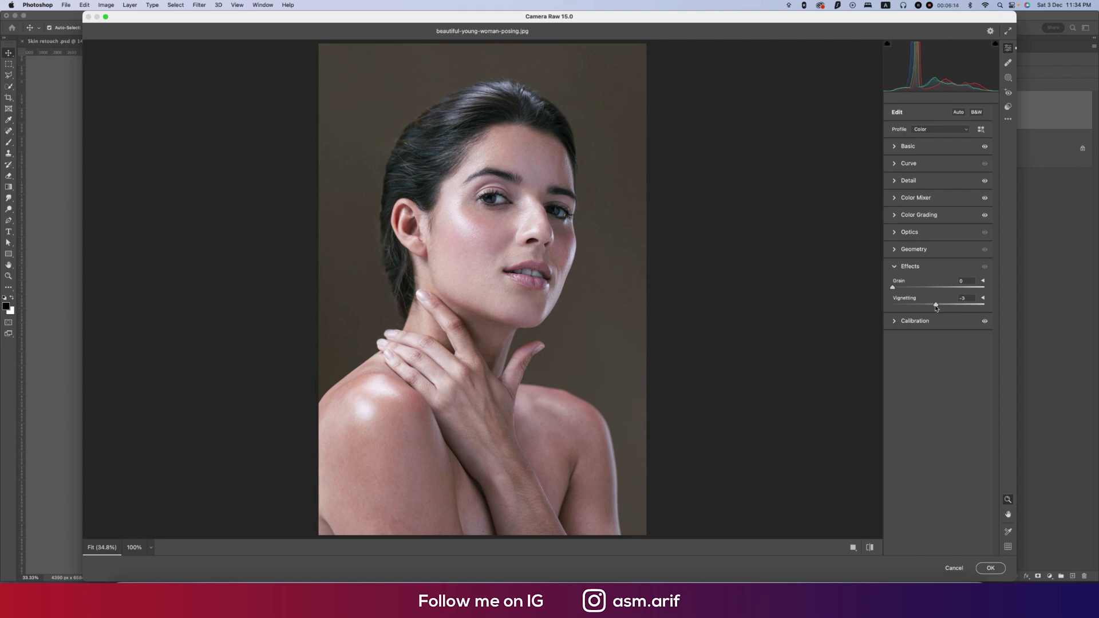
pyautogui.moveTo(937, 306); pyautogui.dragTo(934, 306)
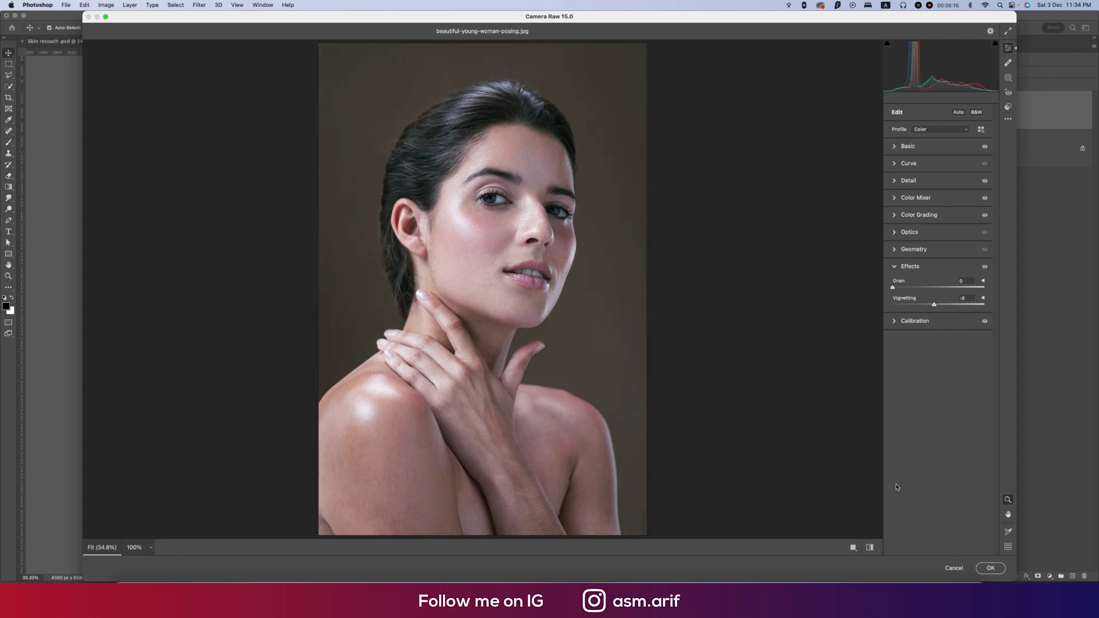
pyautogui.click(870, 548)
pyautogui.click(870, 547)
# - Fine-tune the white balance by raising Tint one notch, and apply the Camera Raw adjustments to Layer 1
pyautogui.click(898, 149)
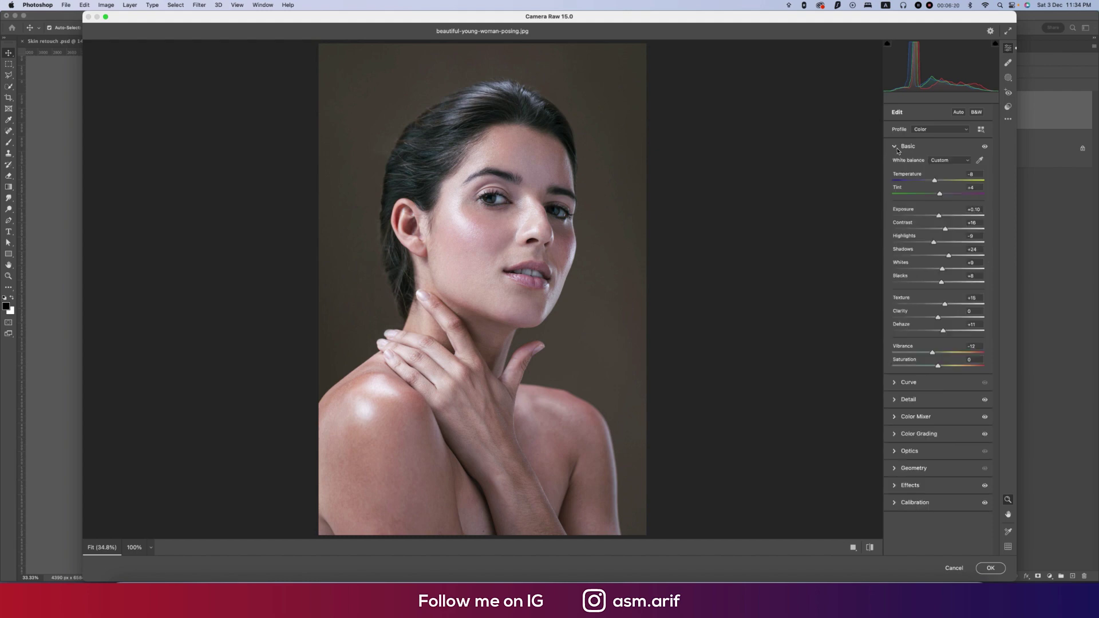
pyautogui.moveTo(934, 182); pyautogui.dragTo(934, 182)
pyautogui.click(971, 187)
pyautogui.press('Up')
pyautogui.click(990, 568)
# - Add a Color Lookup adjustment layer above Layer 1 using the Fuji ETERNA 250D Fuji 3510 3D LUT
pyautogui.click(1050, 578)
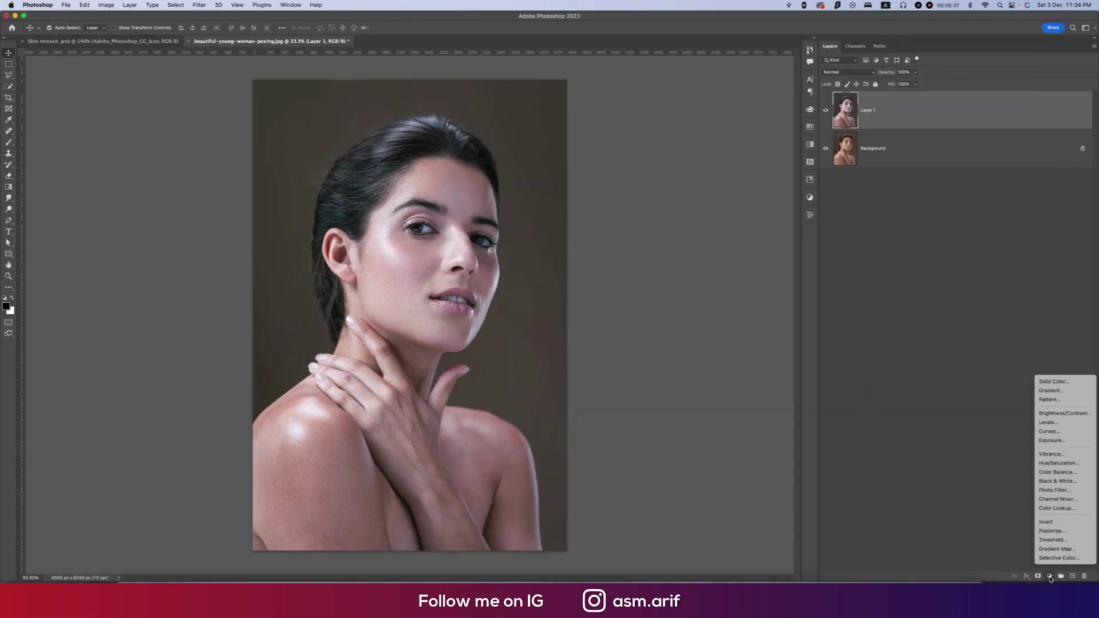
pyautogui.click(1058, 509)
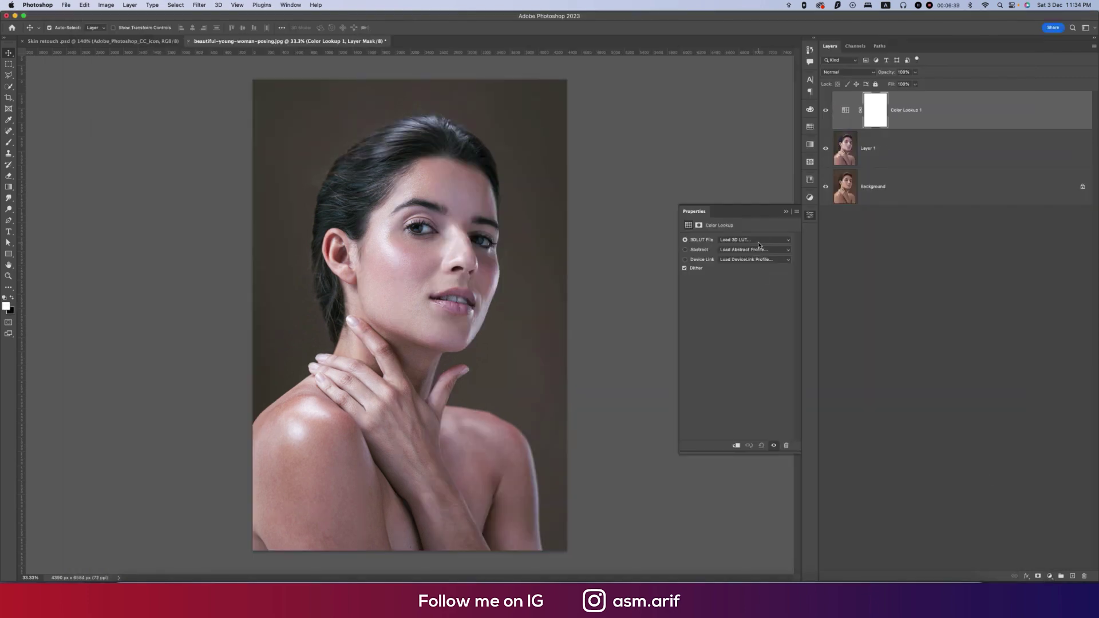
pyautogui.click(758, 245)
pyautogui.click(751, 349)
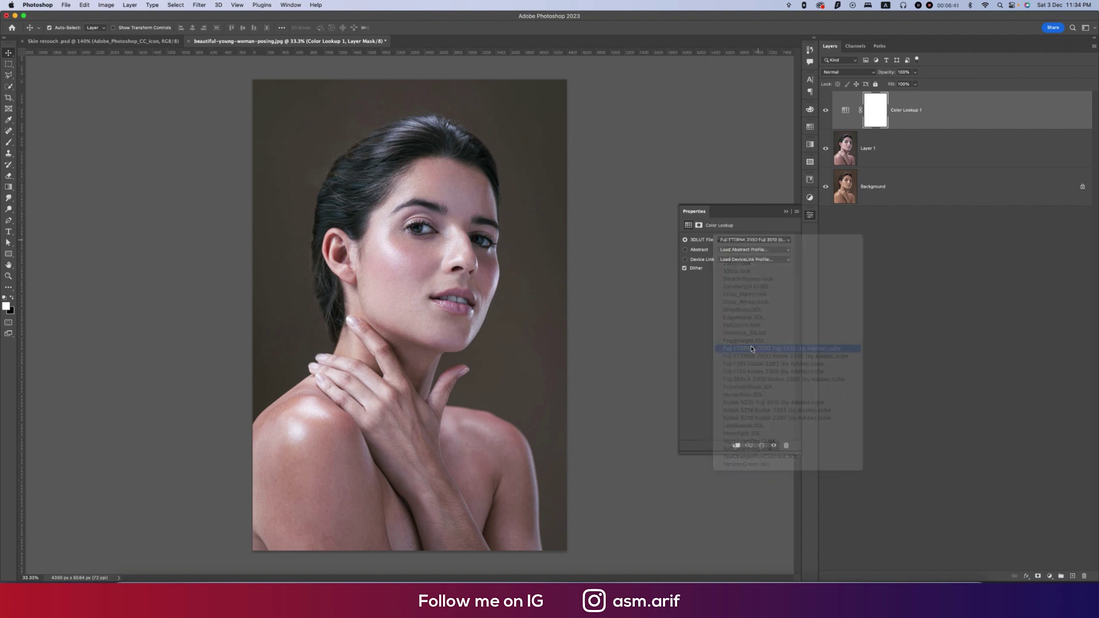
pyautogui.click(787, 213)
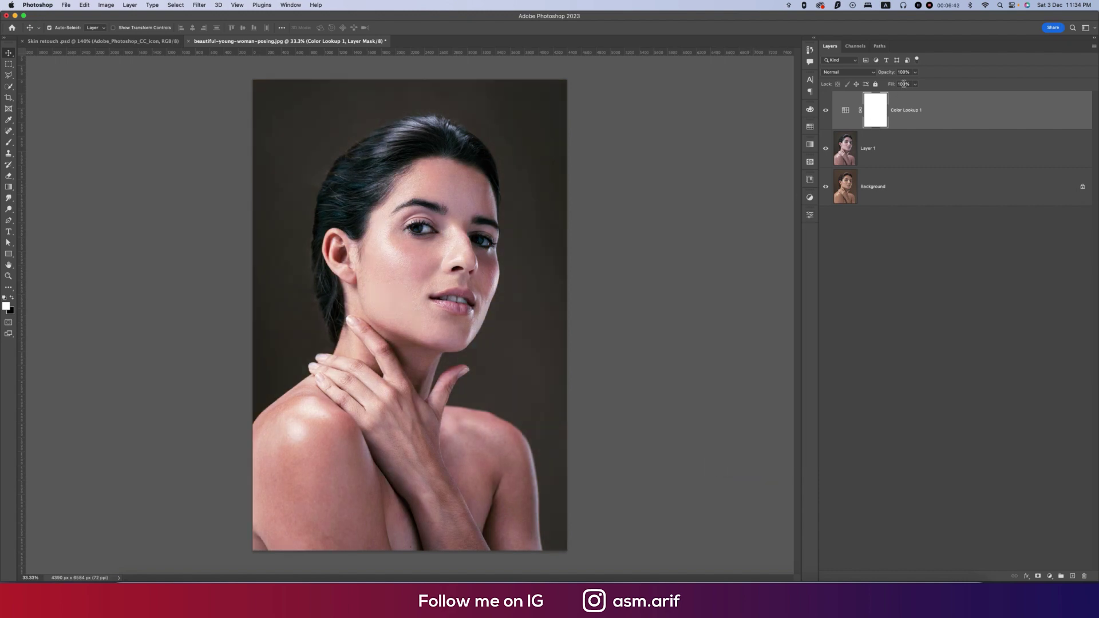
# - Reduce the Color Lookup layer's Opacity and Fill to 50% each
pyautogui.click(914, 72)
pyautogui.click(904, 71)
pyautogui.write('50')
pyautogui.press('Tab')
pyautogui.write('50')
pyautogui.press('Return')
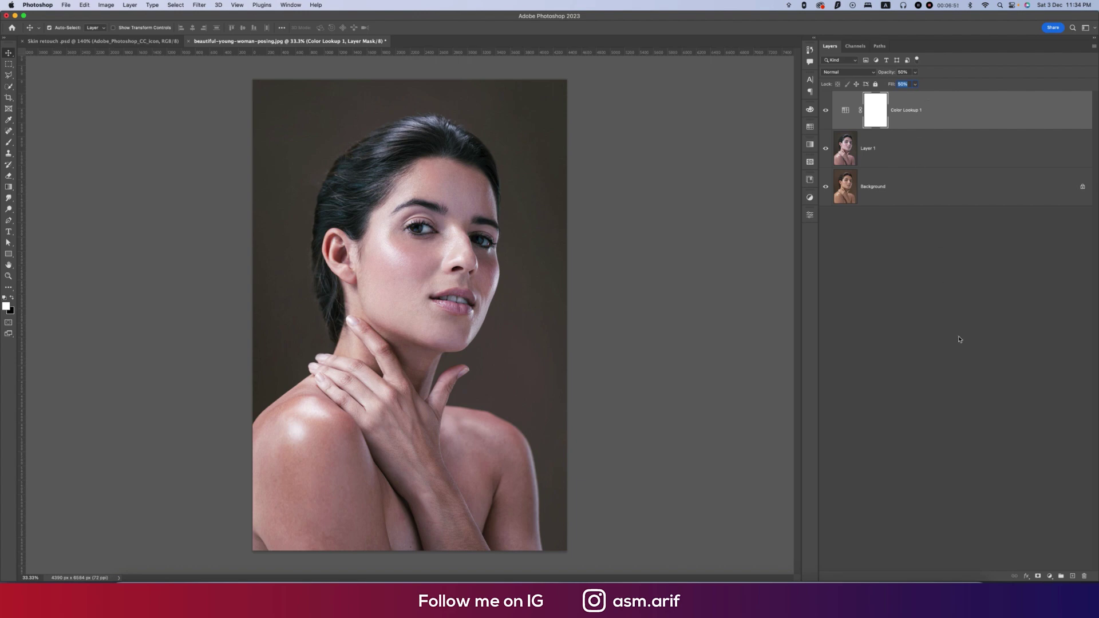
# - Add a Photo Filter adjustment layer with a custom pale yellow filter colour
pyautogui.click(1049, 576)
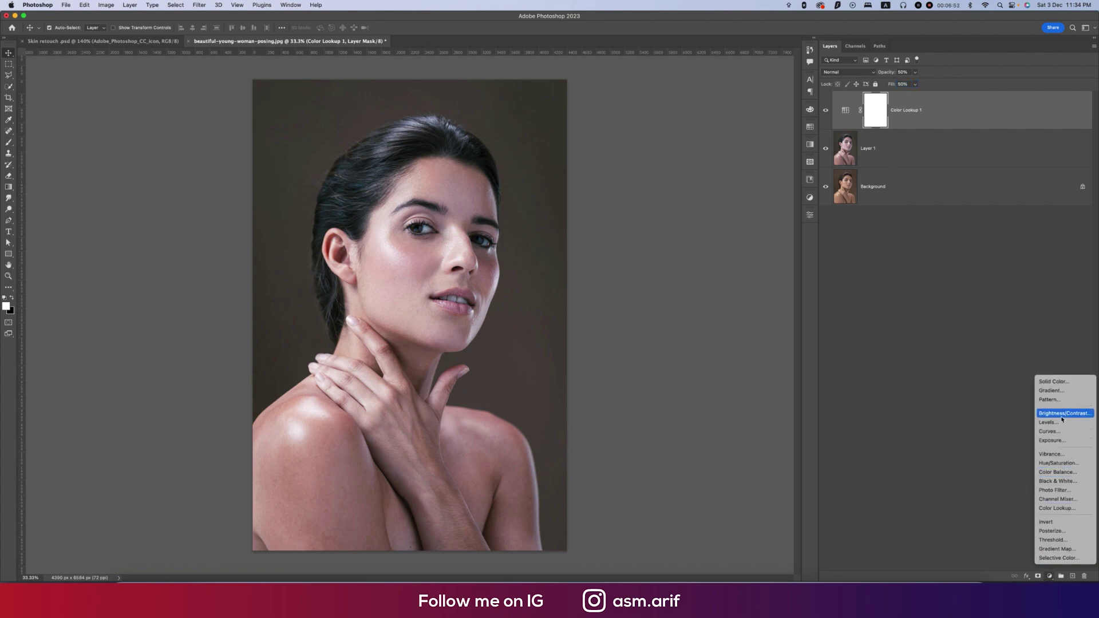
pyautogui.click(1054, 490)
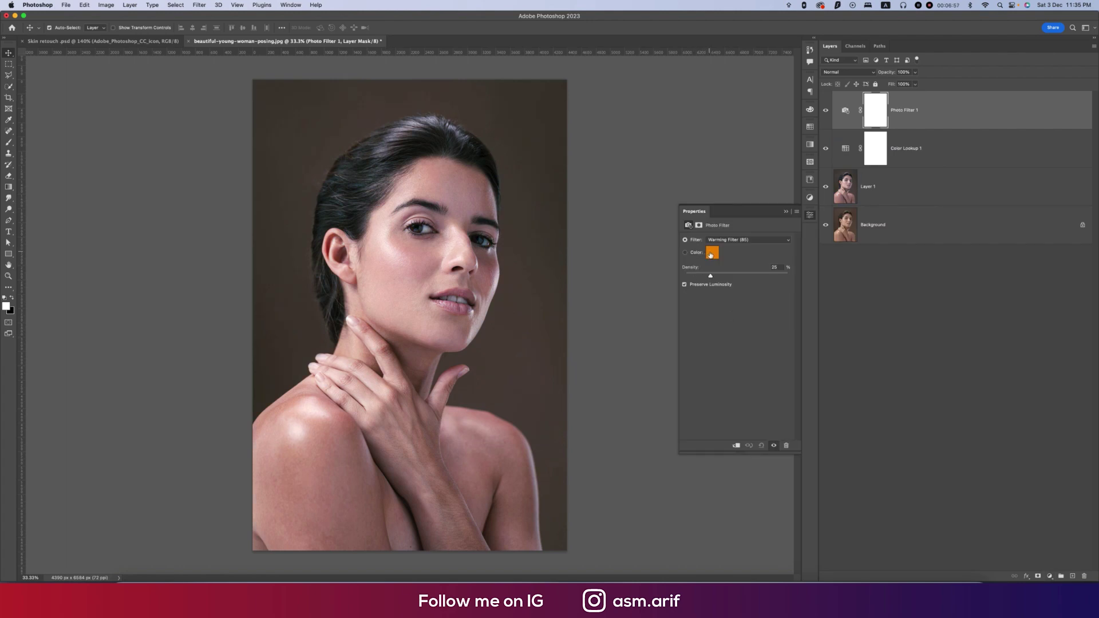
pyautogui.click(711, 255)
pyautogui.click(635, 379)
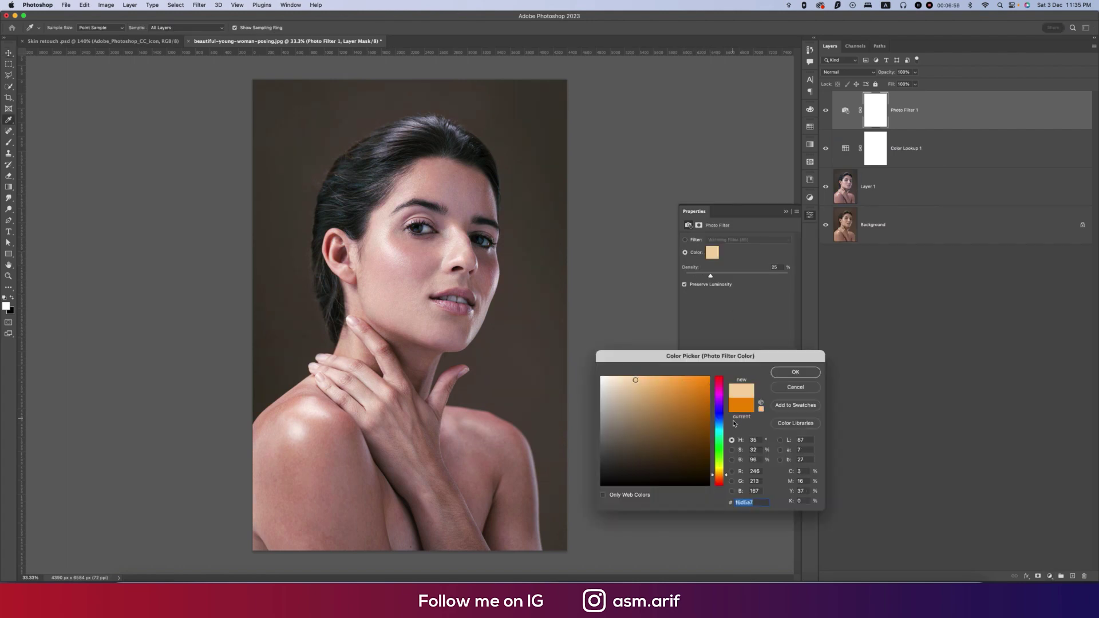
pyautogui.click(721, 435)
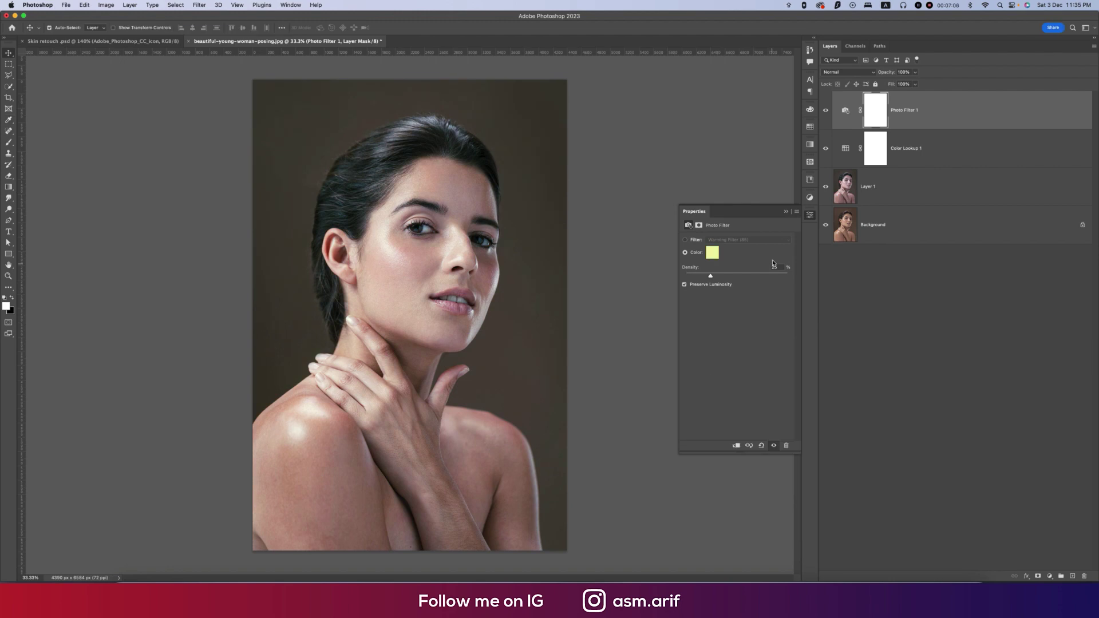
pyautogui.click(785, 211)
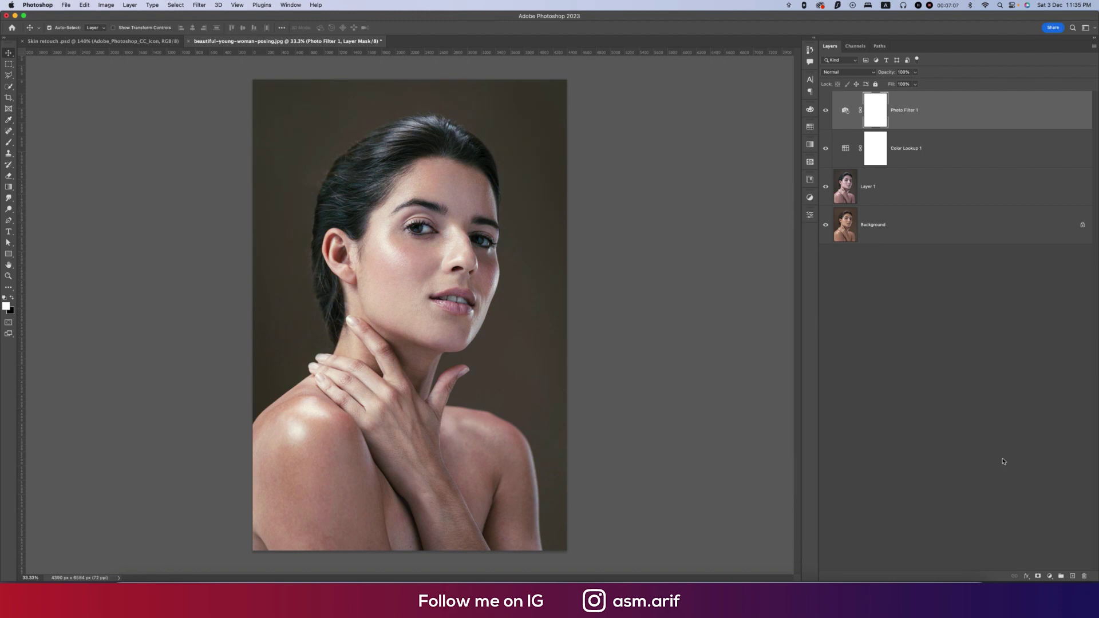
# - Add a Levels adjustment layer with midtones at 0.90 and white input at 243, and compare the result with the original Background
pyautogui.click(1050, 576)
pyautogui.click(1049, 422)
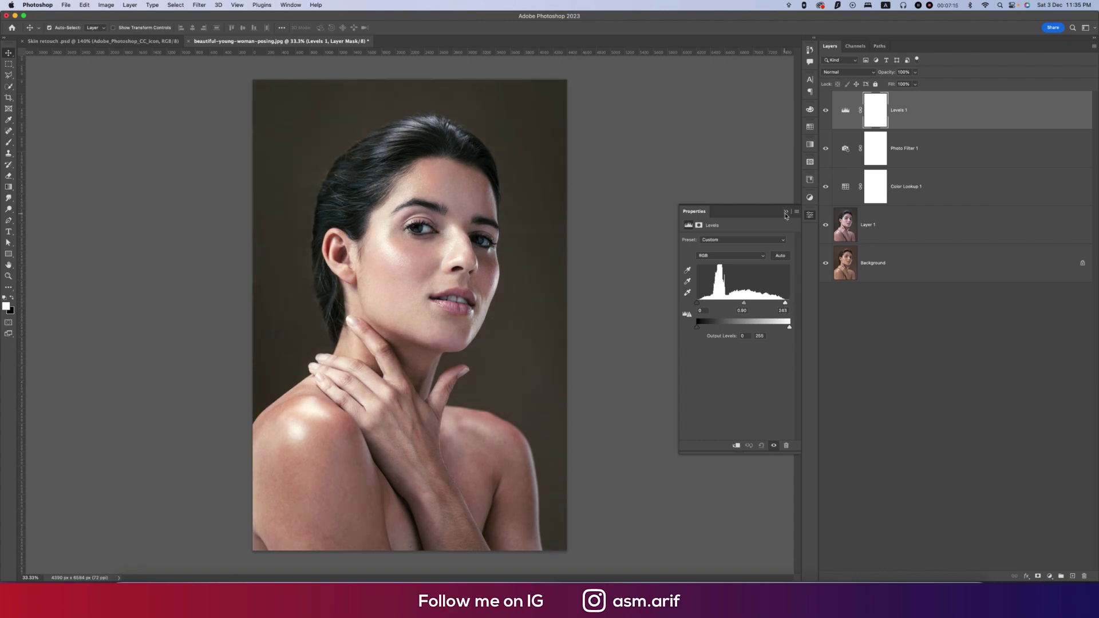
pyautogui.click(786, 212)
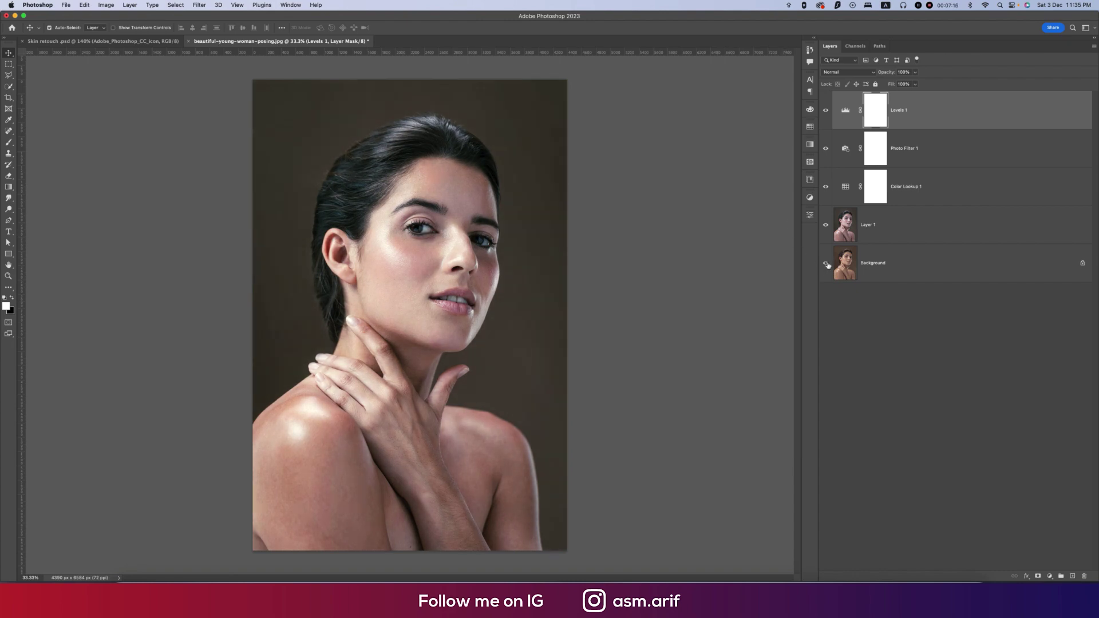
pyautogui.keyDown('alt'); pyautogui.click(826, 264); pyautogui.keyUp('alt')
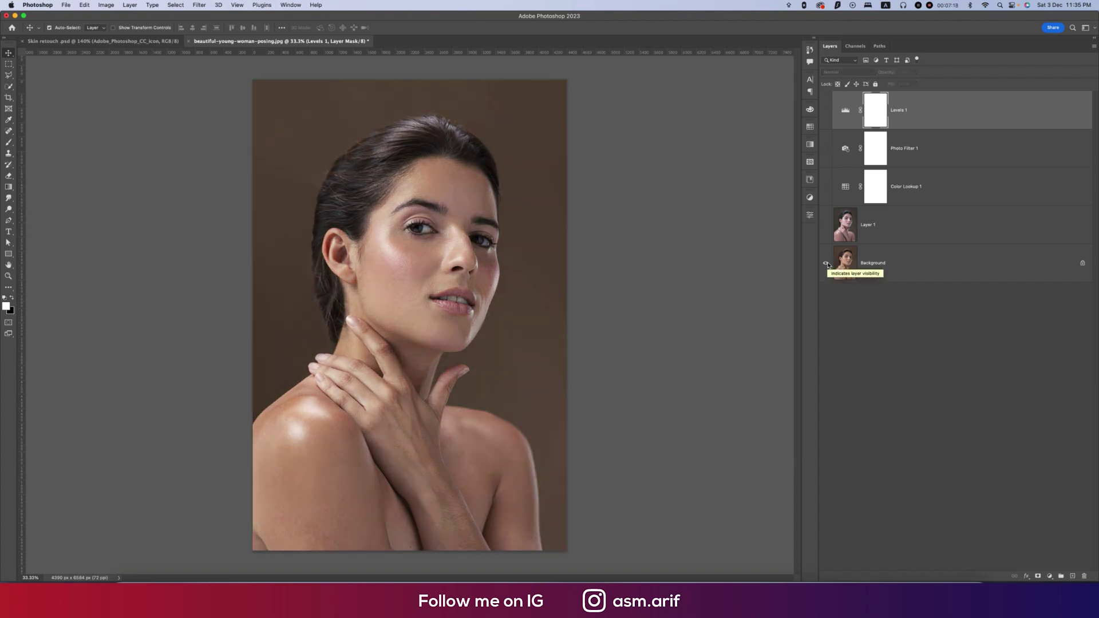
pyautogui.keyDown('alt'); pyautogui.click(826, 263); pyautogui.keyUp('alt')
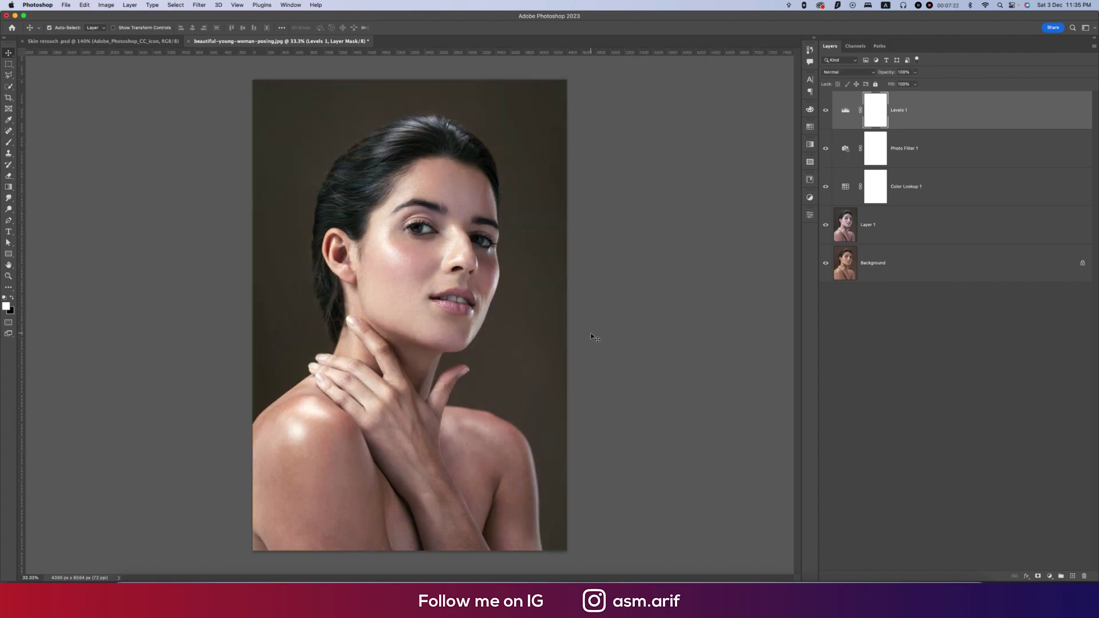
# - Reopen Layer 1 in the Camera Raw Filter and set Clarity to -13, checking the facial skin at 100%
pyautogui.scroll(3, 438, 340)
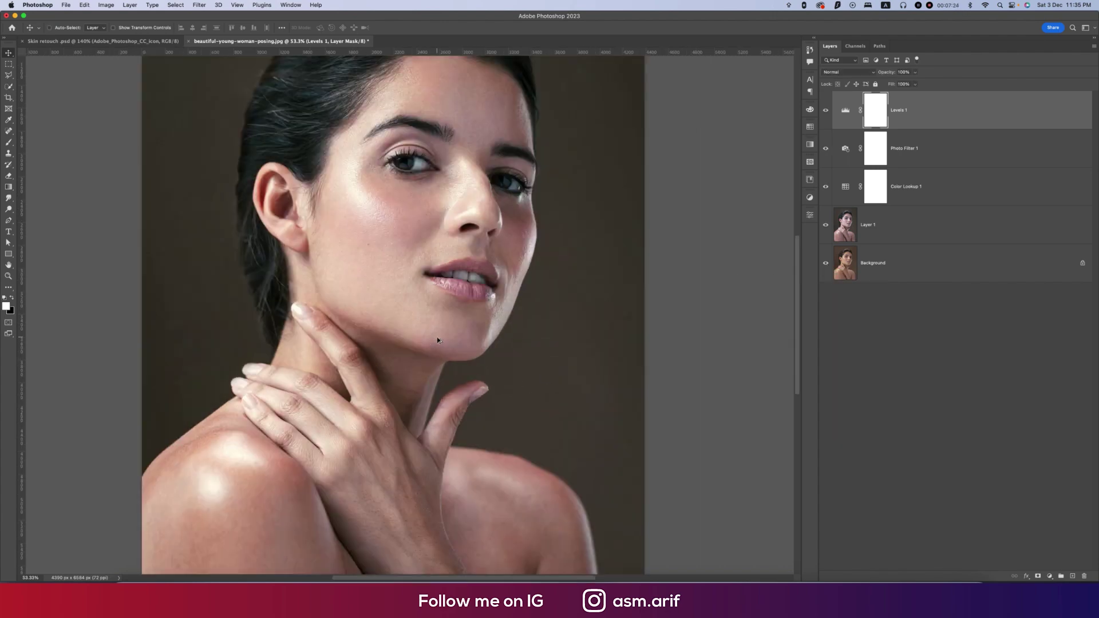
pyautogui.click(921, 237)
pyautogui.press('super+shift+a')
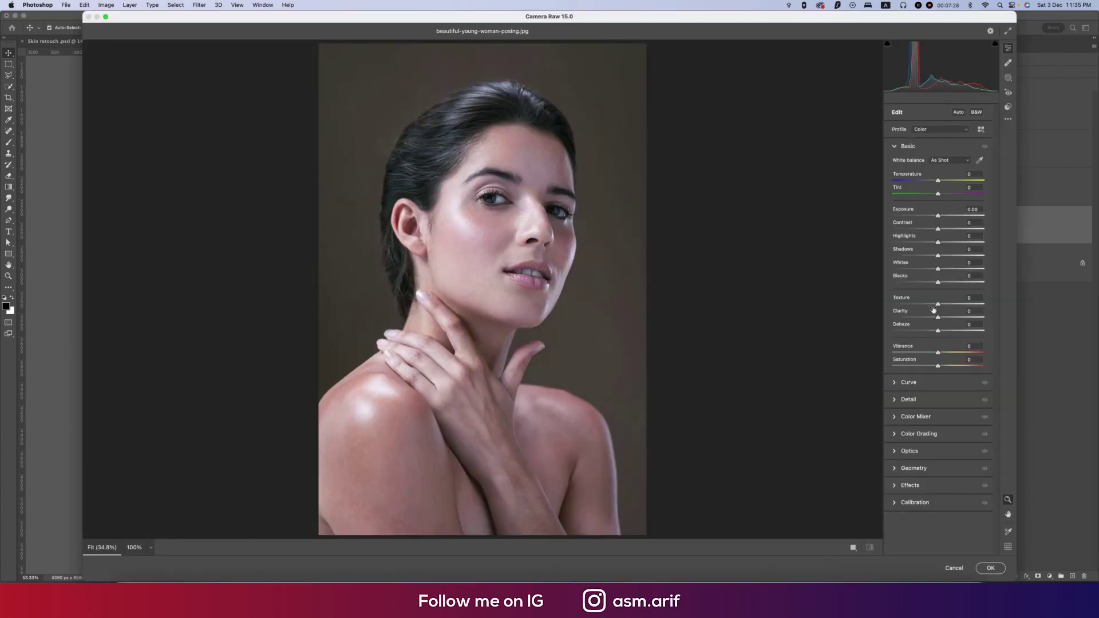
pyautogui.moveTo(937, 318); pyautogui.dragTo(932, 319)
pyautogui.click(486, 237)
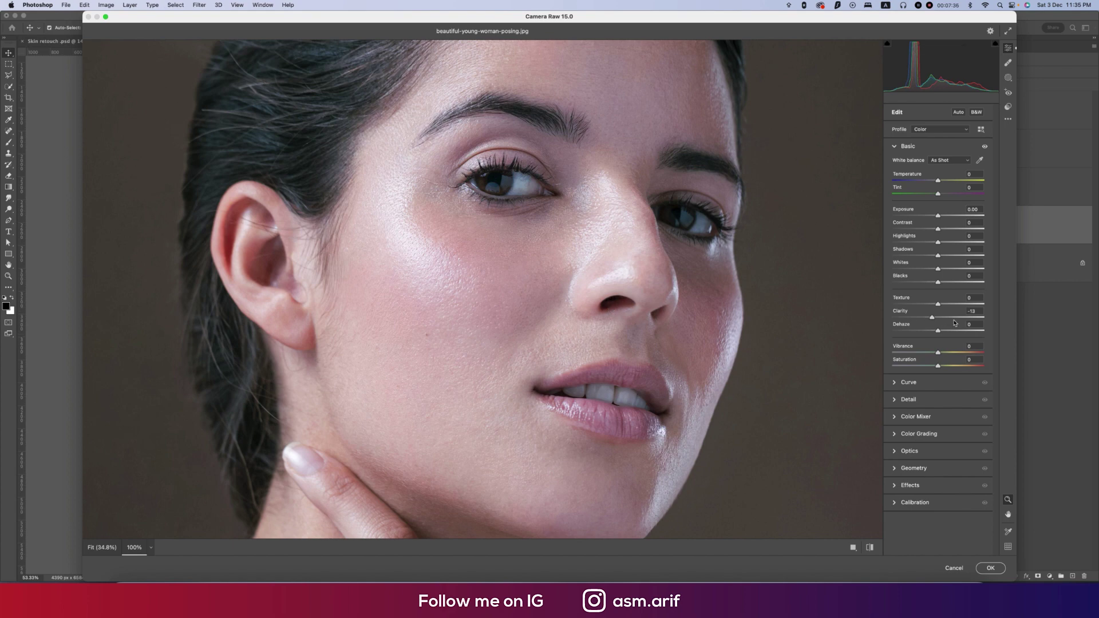
# - Apply the Camera Raw adjustments to Layer 1 and compare the full edit with the original Background layer
pyautogui.click(990, 568)
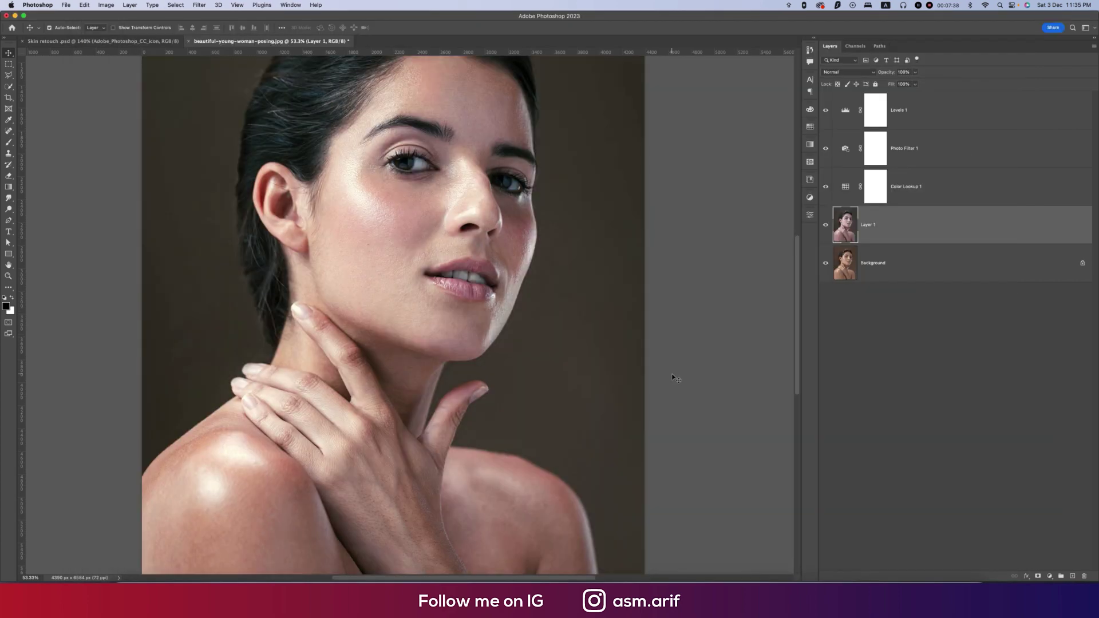
pyautogui.scroll(-3, 518, 317)
pyautogui.scroll(1, 514, 314)
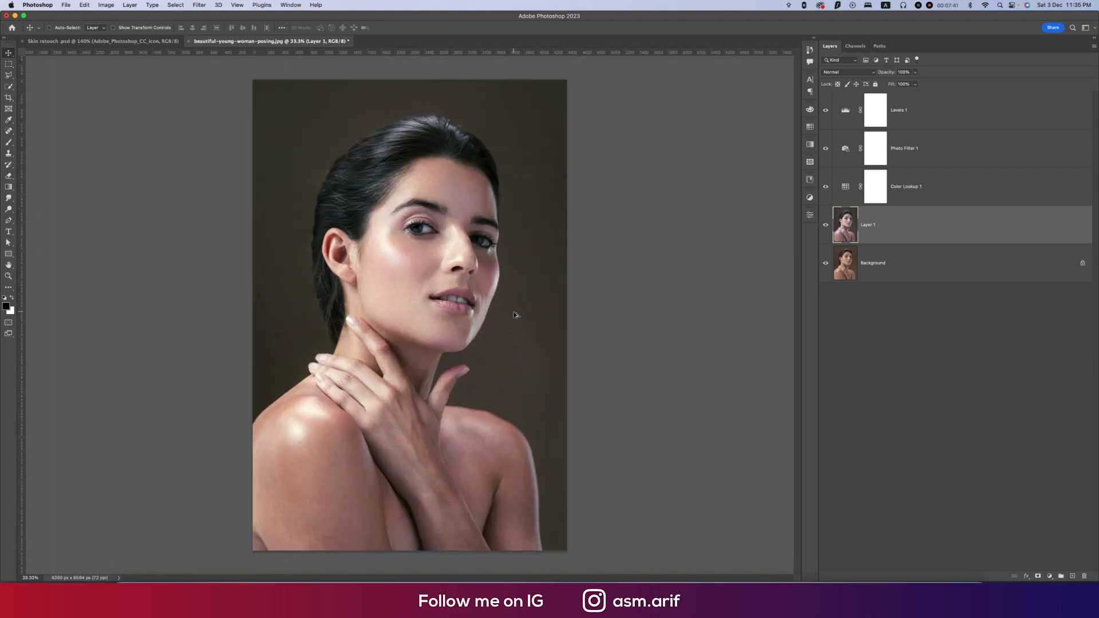
pyautogui.click(930, 119)
pyautogui.keyDown('alt'); pyautogui.click(826, 262); pyautogui.keyUp('alt')
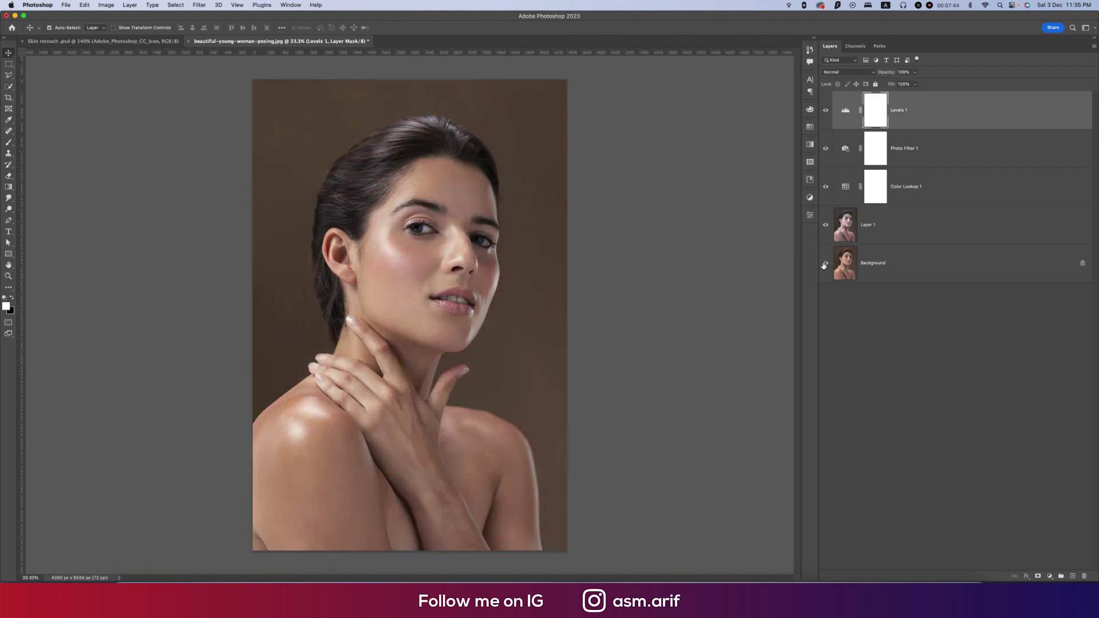
pyautogui.keyDown('alt'); pyautogui.click(826, 262); pyautogui.keyUp('alt')
pyautogui.scroll(2, 390, 254)
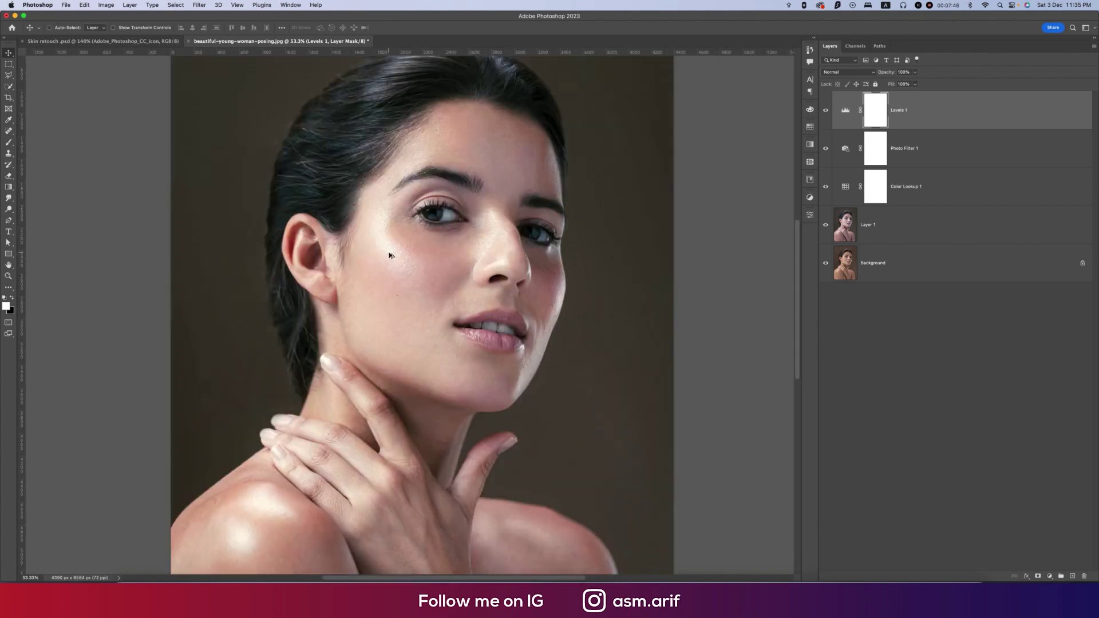
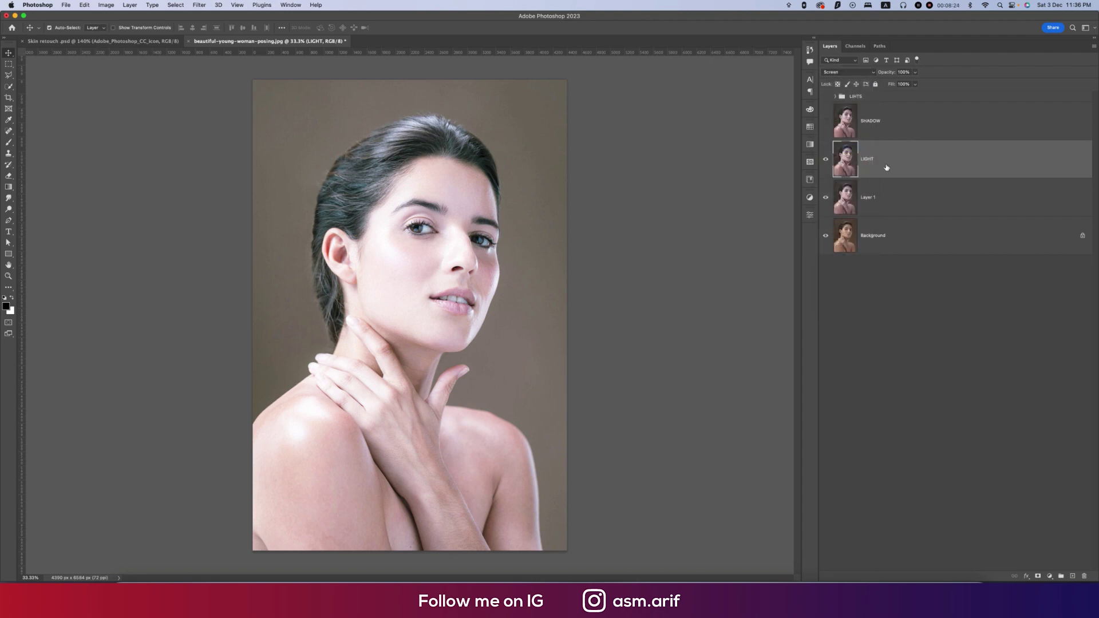
# - In the LIGHT layer's Blending Options, use split Blend If shadow sliders for the Underlying Layer to limit it to the highlights
pyautogui.rightClick(885, 157)
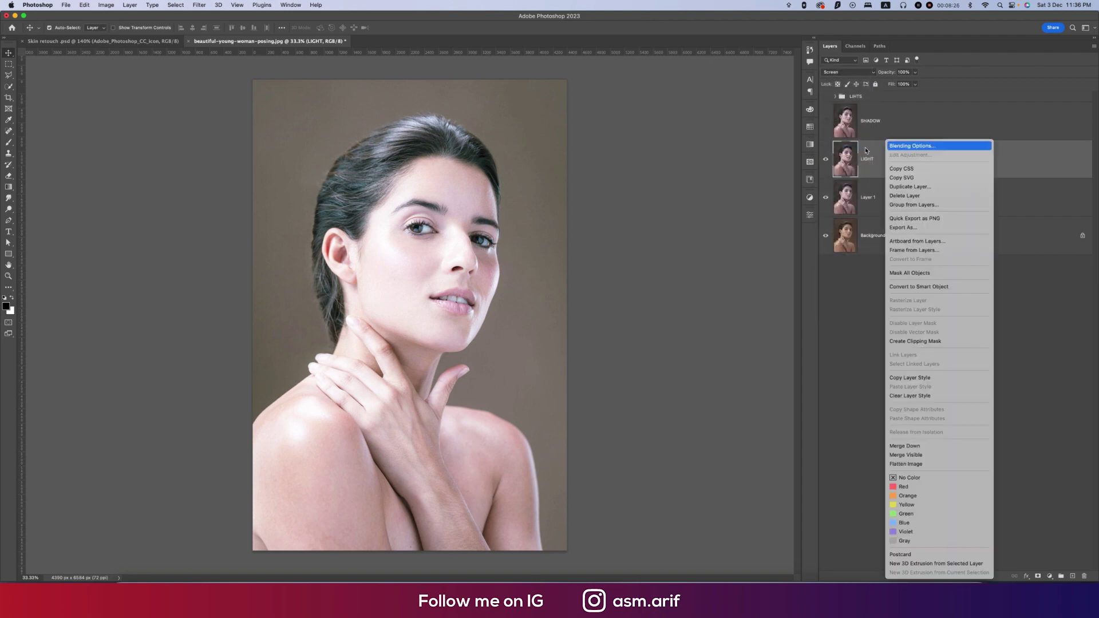
pyautogui.click(896, 148)
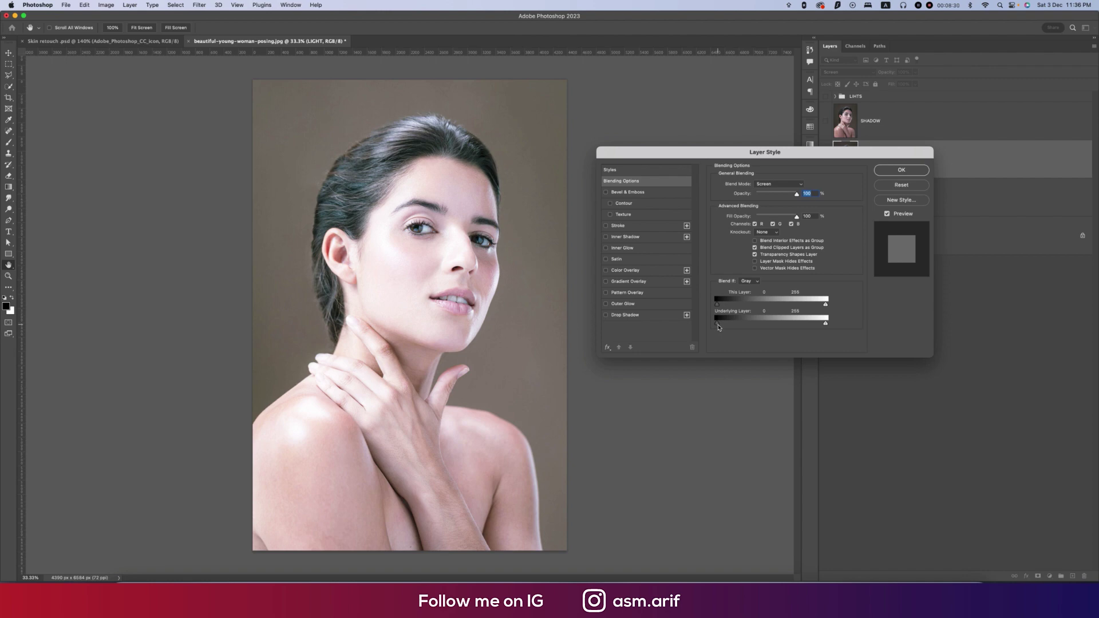
pyautogui.moveTo(720, 325); pyautogui.dragTo(822, 326)
pyautogui.moveTo(719, 325); pyautogui.dragTo(786, 327)
pyautogui.click(902, 171)
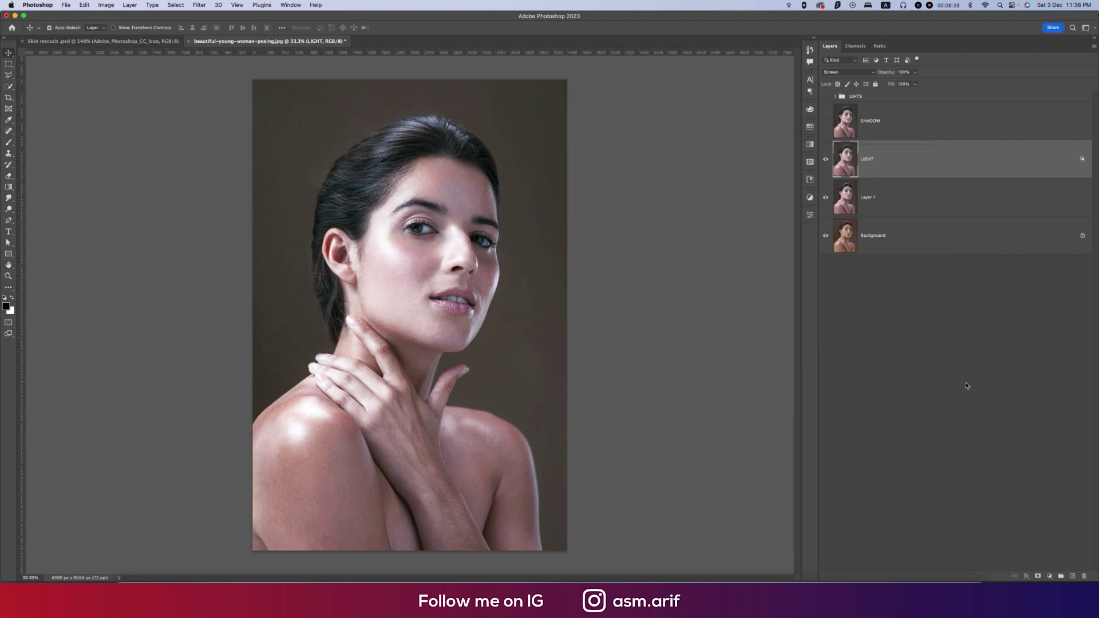
# - Add a layer mask to LIGHT and fill it using Apply Image with the Merged layer, RGB channel and Multiply blending
pyautogui.click(1038, 576)
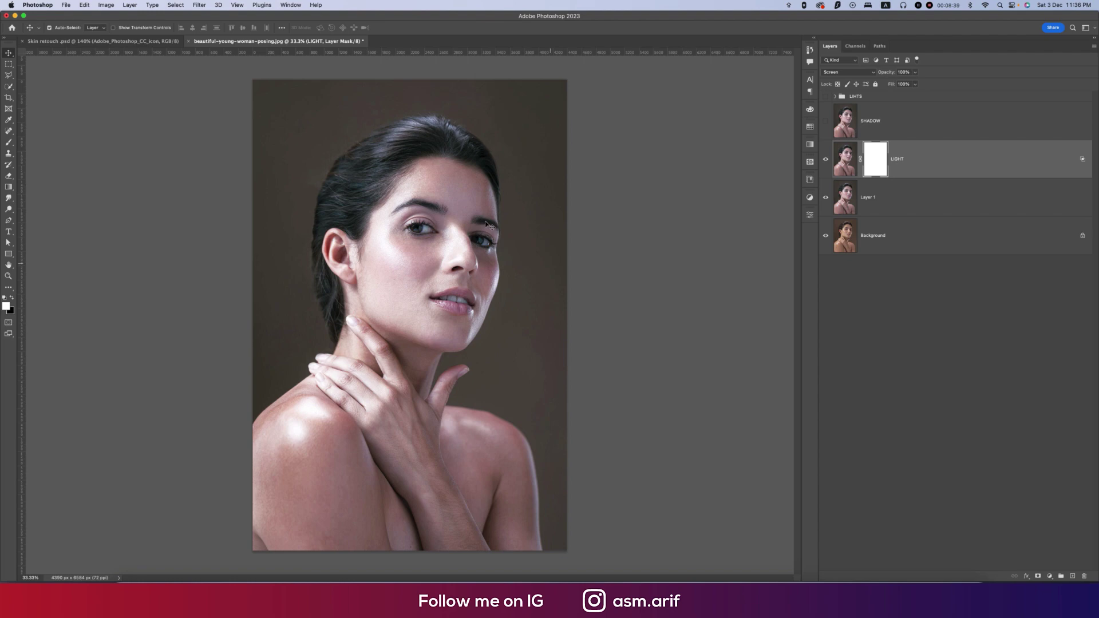
pyautogui.click(111, 7)
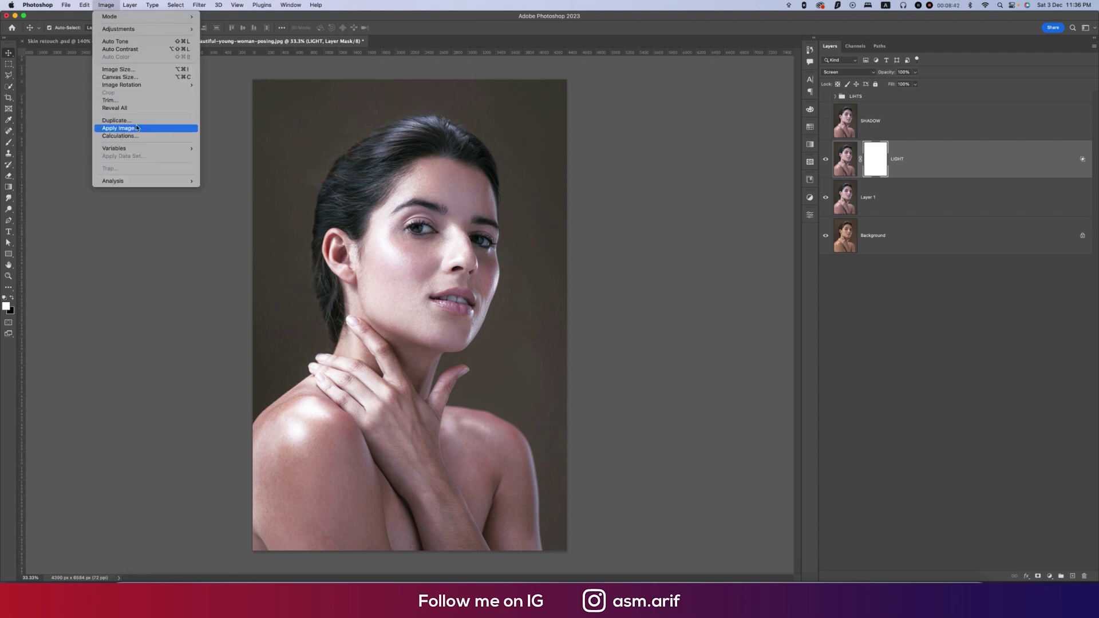
pyautogui.click(118, 127)
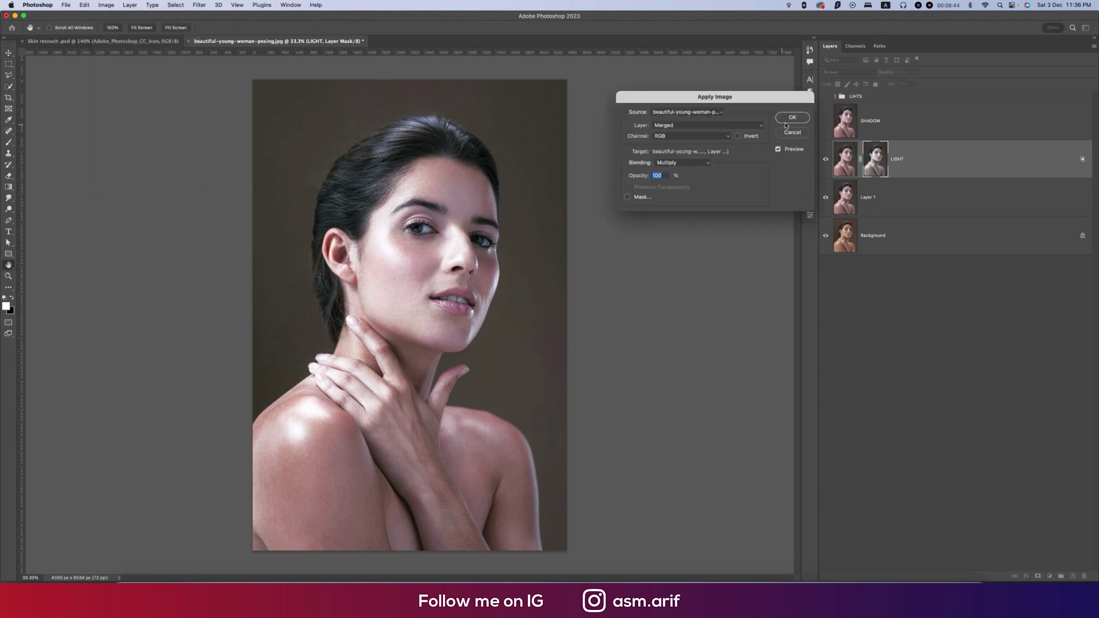
pyautogui.click(792, 118)
# - Show the SHADOW layer, set it to Multiply, and split its Underlying Layer Blend If highlights to 149 / 243
pyautogui.click(890, 132)
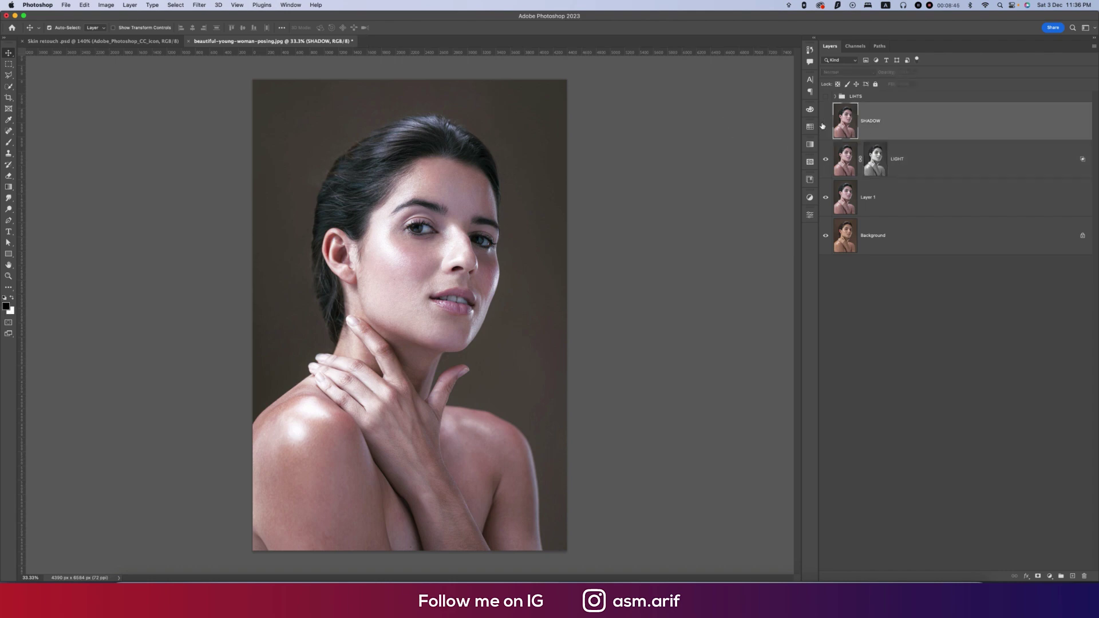
pyautogui.click(825, 120)
pyautogui.click(852, 73)
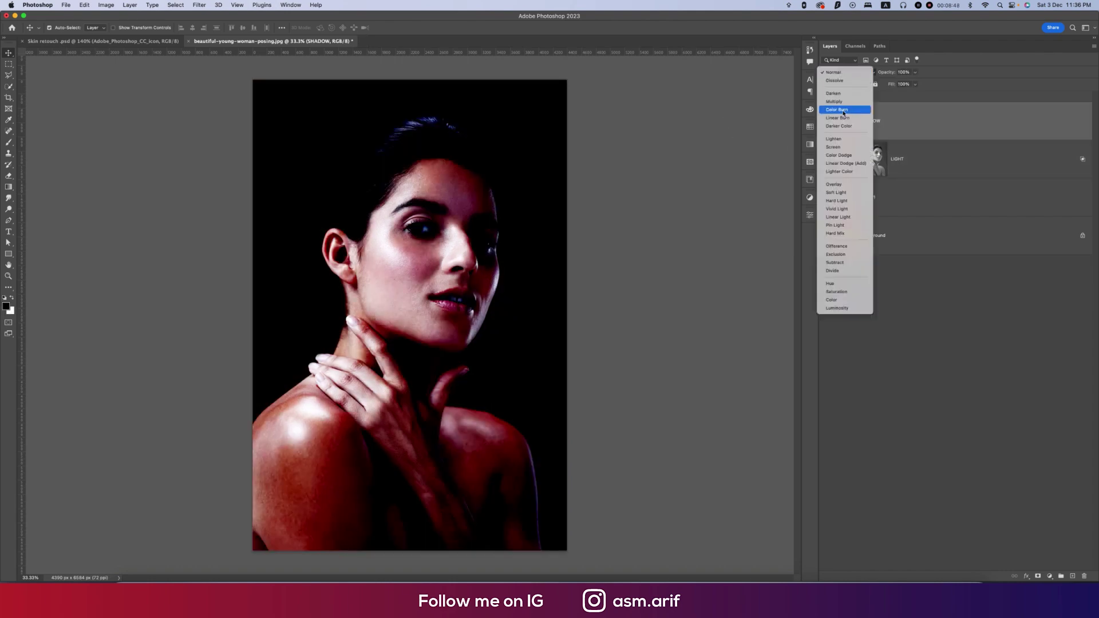
pyautogui.click(835, 102)
pyautogui.rightClick(924, 125)
pyautogui.click(925, 125)
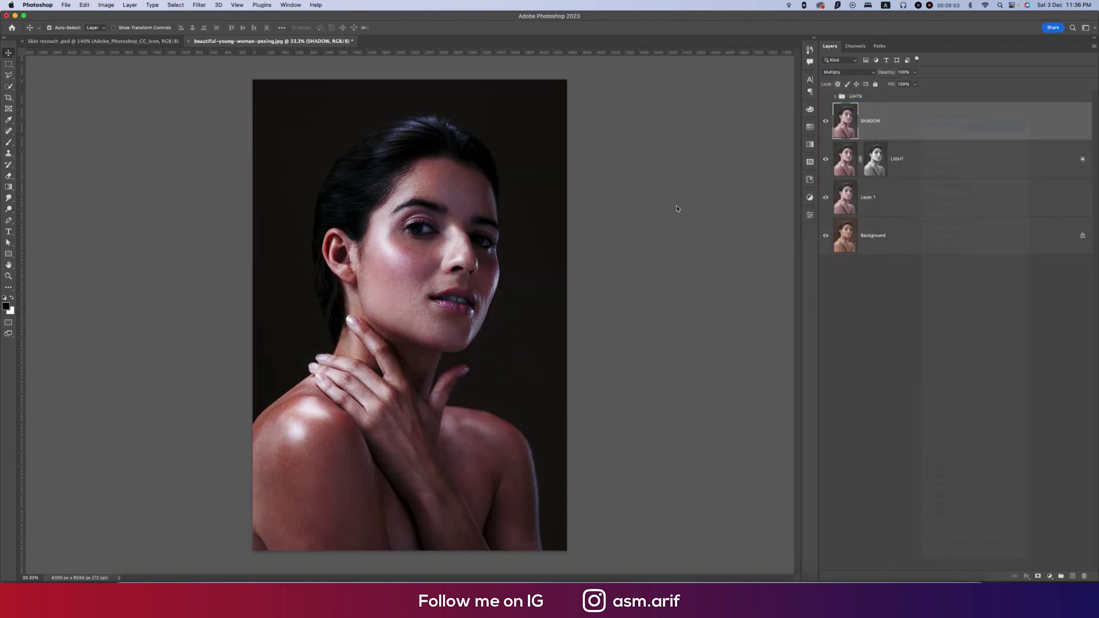
pyautogui.moveTo(826, 324)
pyautogui.mouseDown()
pyautogui.moveTo(782, 325)
pyautogui.moveTo(822, 326)
pyautogui.mouseUp()
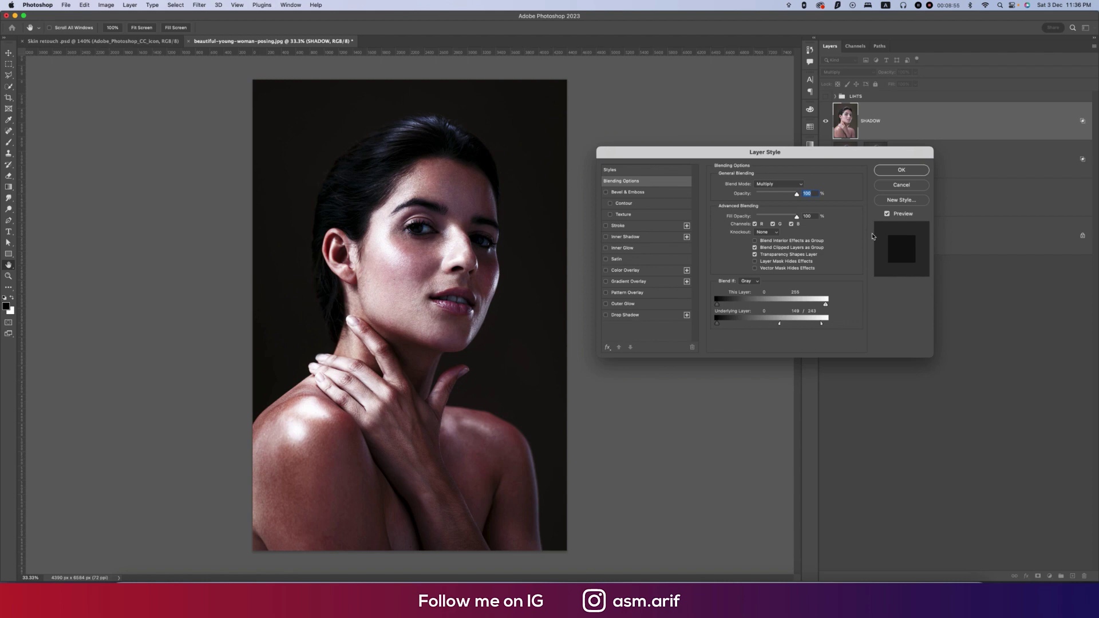
pyautogui.click(893, 174)
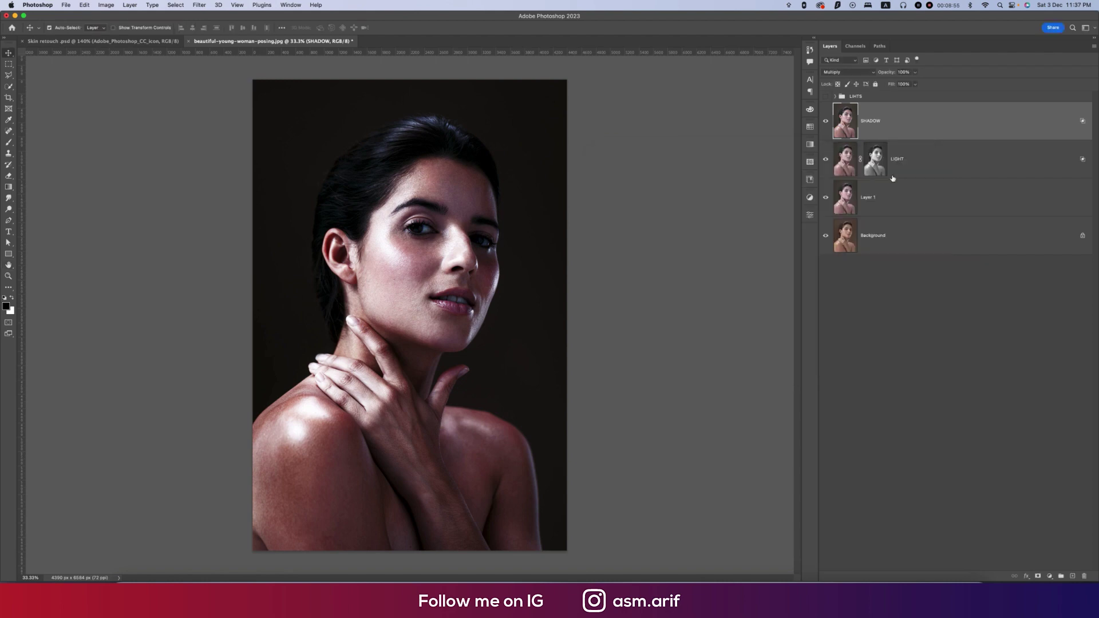
# - Add a layer mask to SHADOW and fill it using Apply Image with the Merged RGB image, Multiply blending and Invert enabled
pyautogui.click(1038, 575)
pyautogui.click(106, 5)
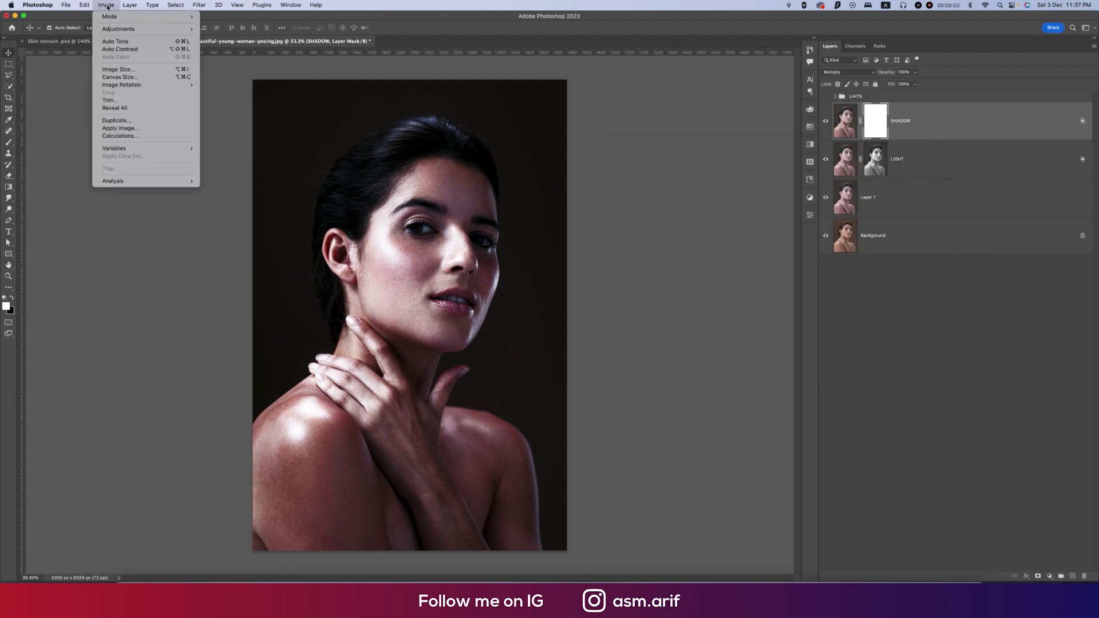
pyautogui.click(120, 129)
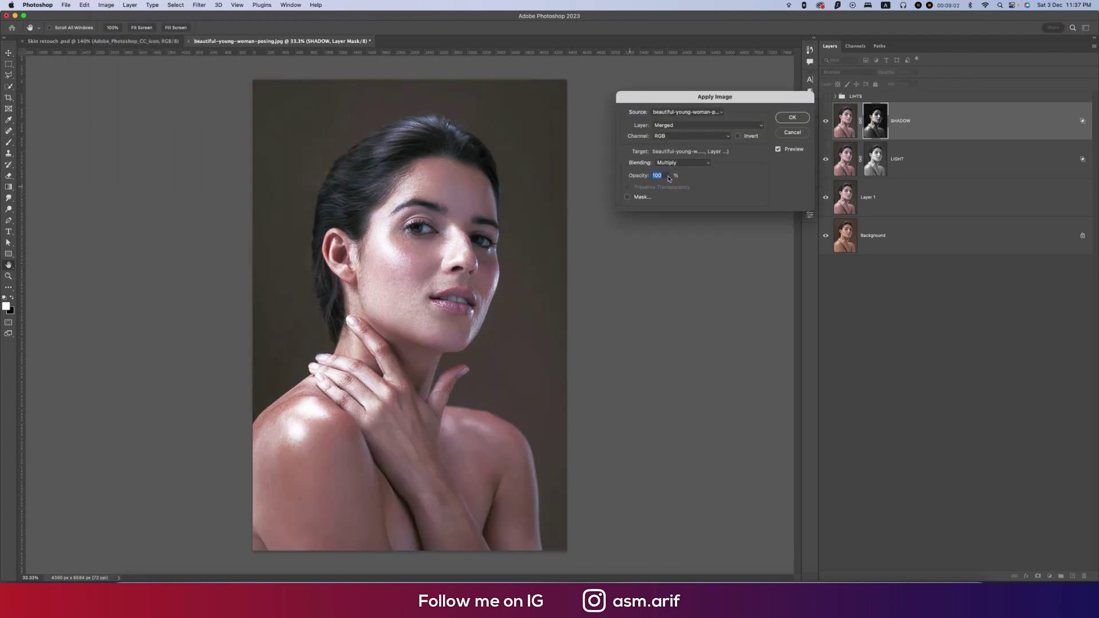
pyautogui.click(737, 136)
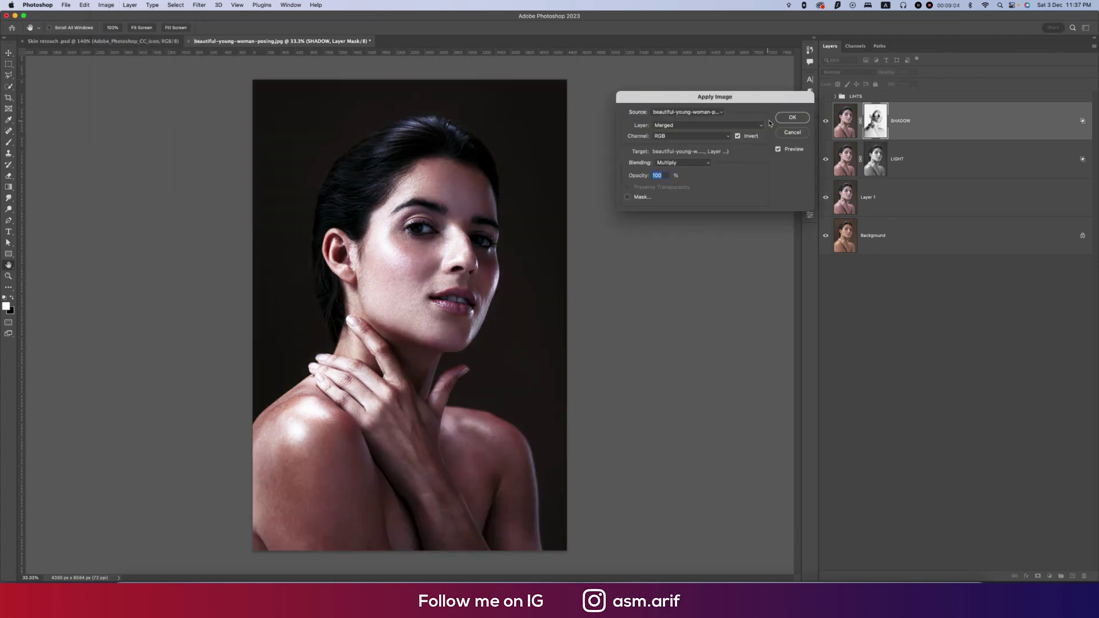
pyautogui.click(792, 118)
# - Group the SHADOW and LIGHT layers and name the group DB
pyautogui.keyDown('shift'); pyautogui.click(940, 164); pyautogui.keyUp('shift')
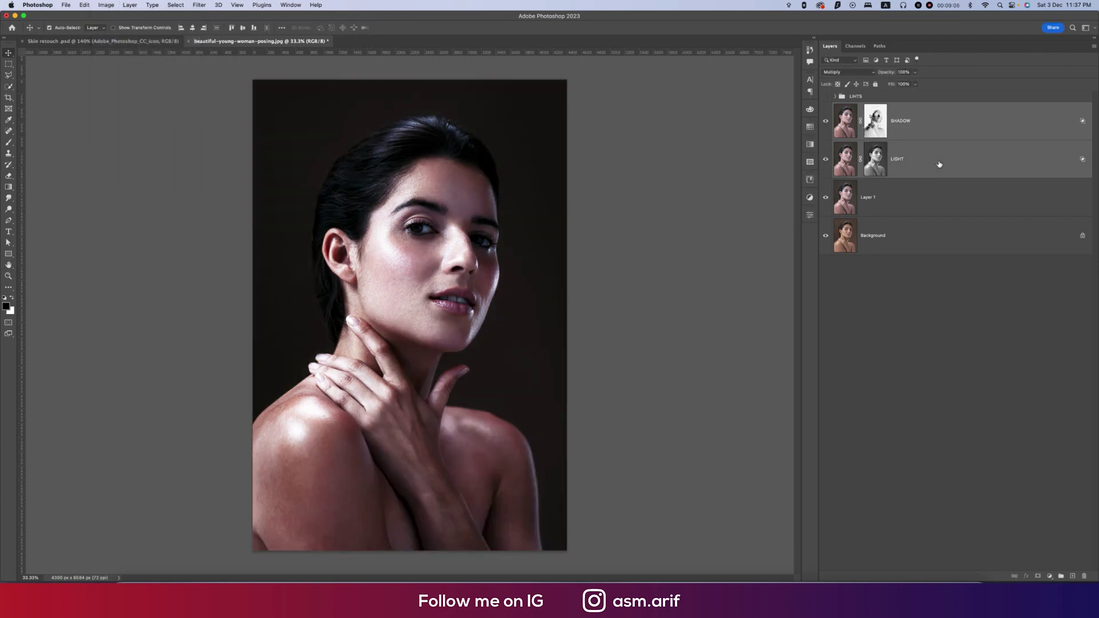
pyautogui.press('super+g')
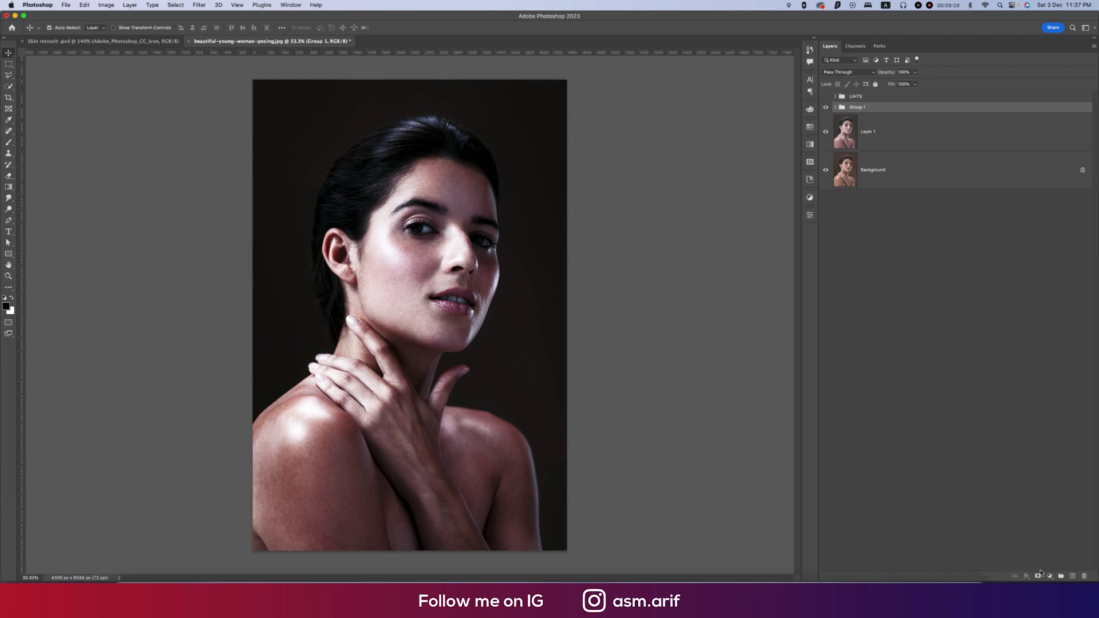
pyautogui.doubleClick(861, 107)
pyautogui.write('DB')
pyautogui.press('Return')
# - Add a mask to the DB group and fill it using Apply Image with the Merged RGB image, Multiply blending and Invert disabled
pyautogui.click(1038, 576)
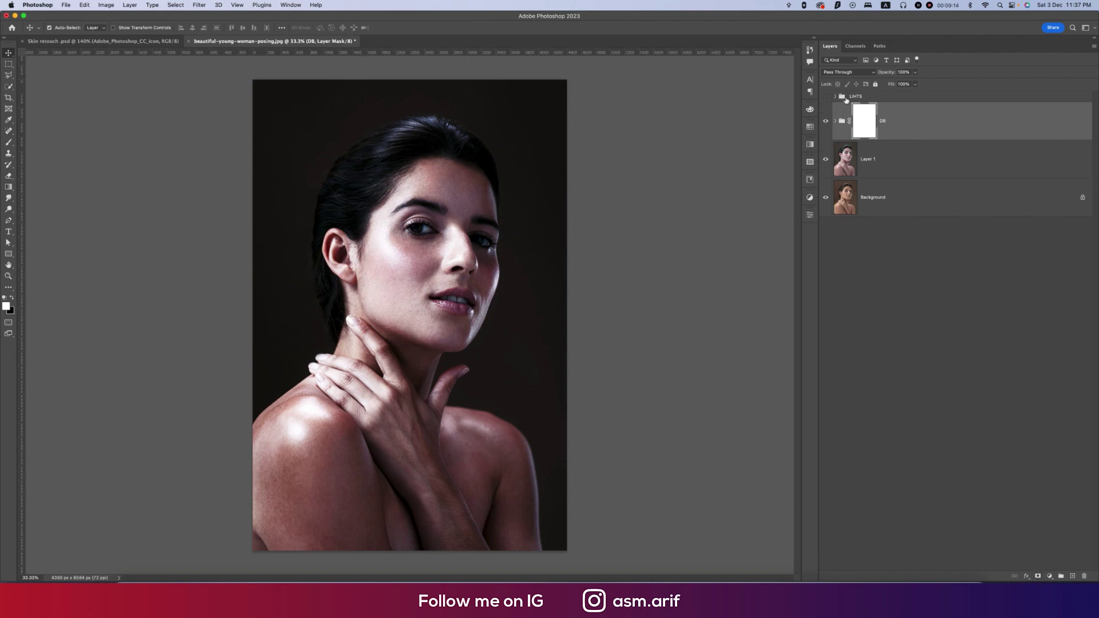
pyautogui.click(106, 5)
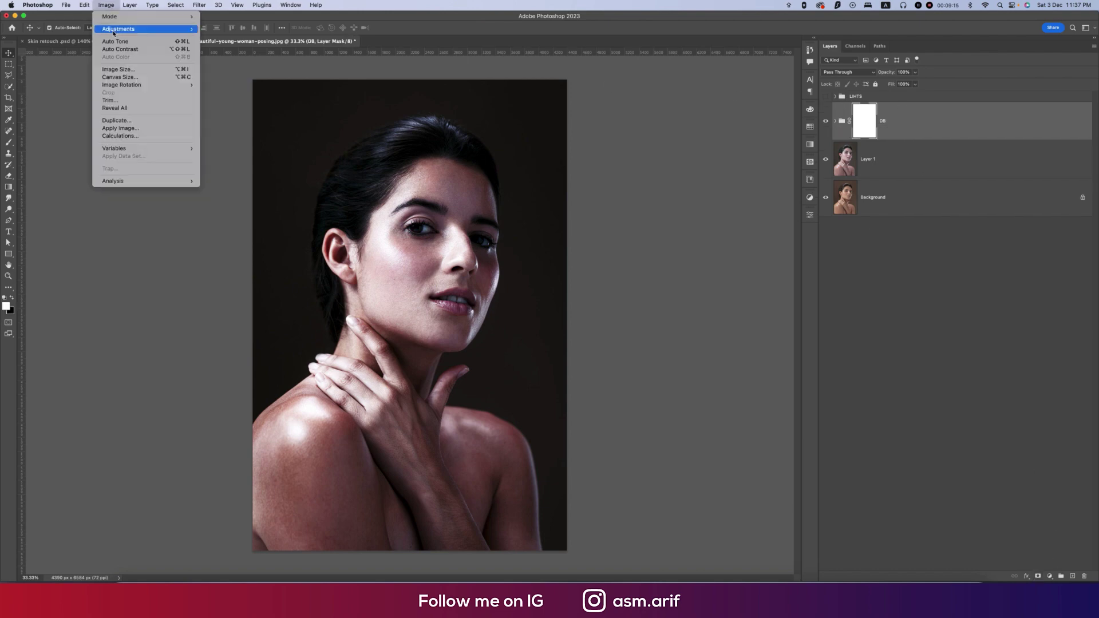
pyautogui.click(118, 129)
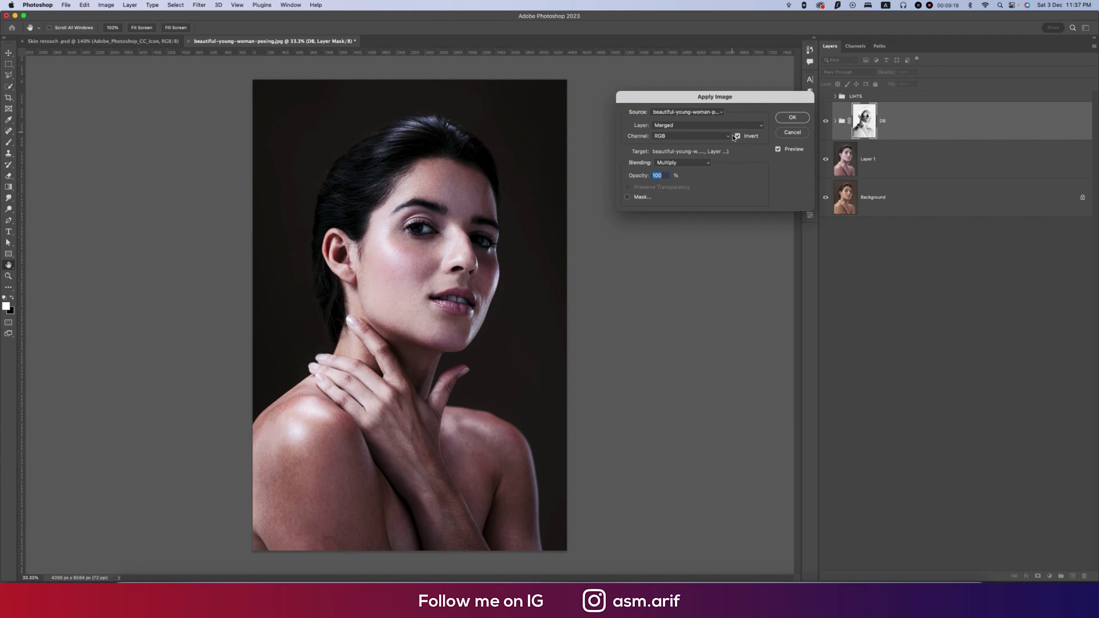
pyautogui.click(738, 136)
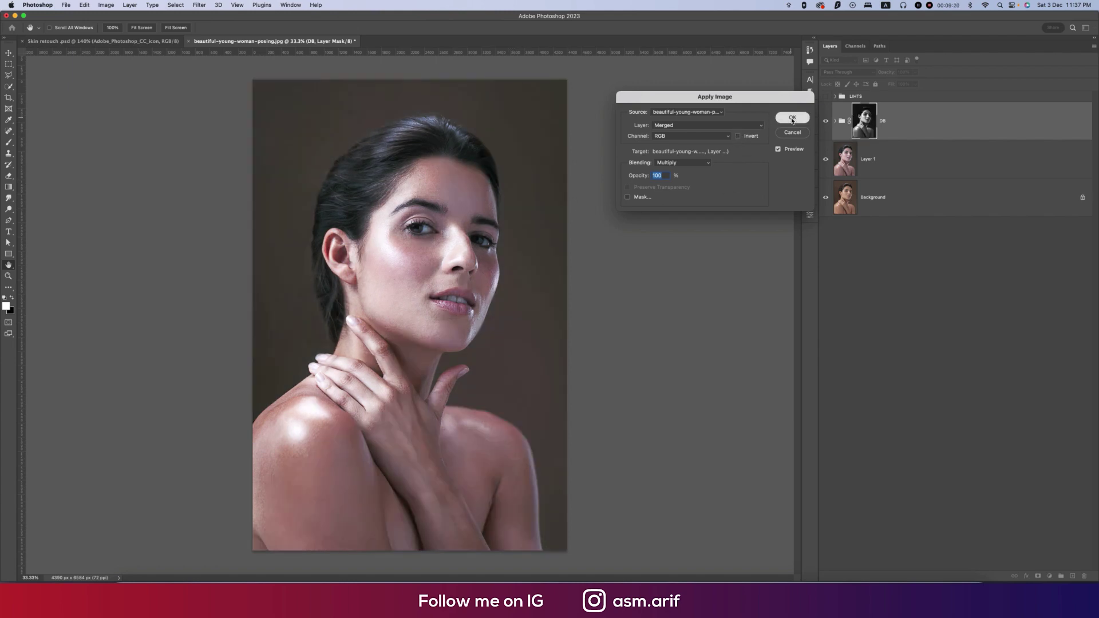
pyautogui.click(788, 119)
# - Show and expand the colour adjustments group above DB, and set the Levels 1 midtones to 0.85
pyautogui.click(826, 97)
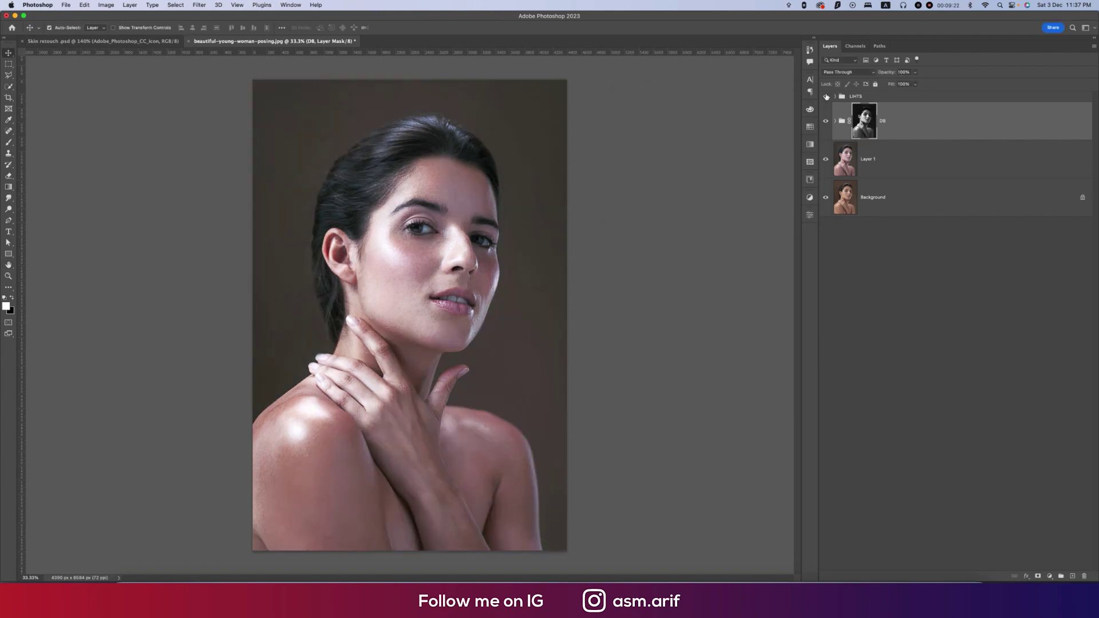
pyautogui.click(836, 97)
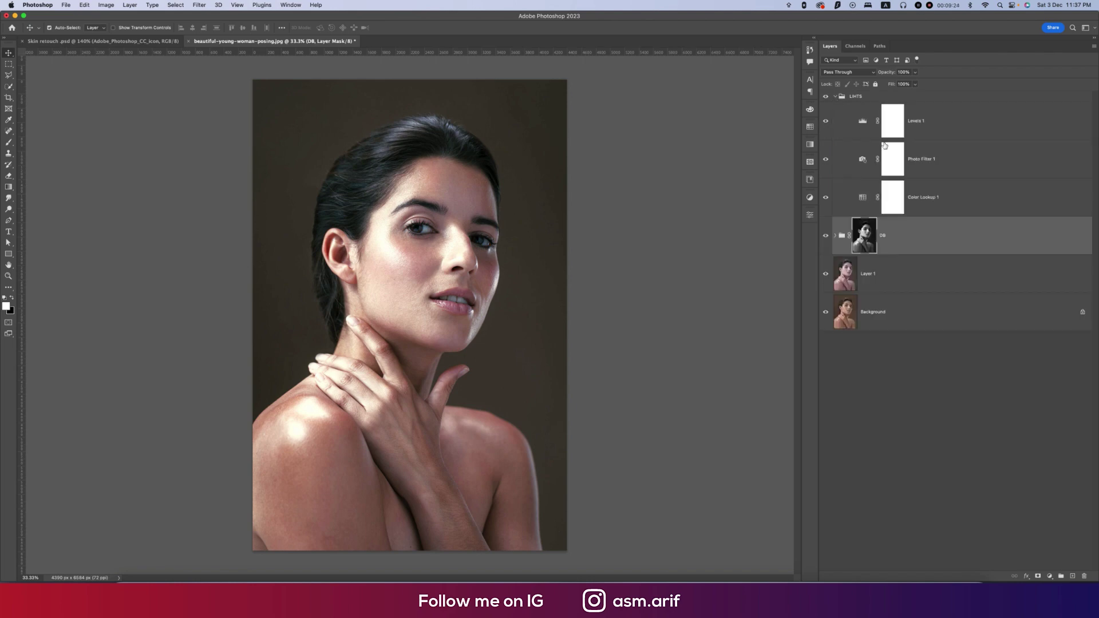
pyautogui.doubleClick(864, 121)
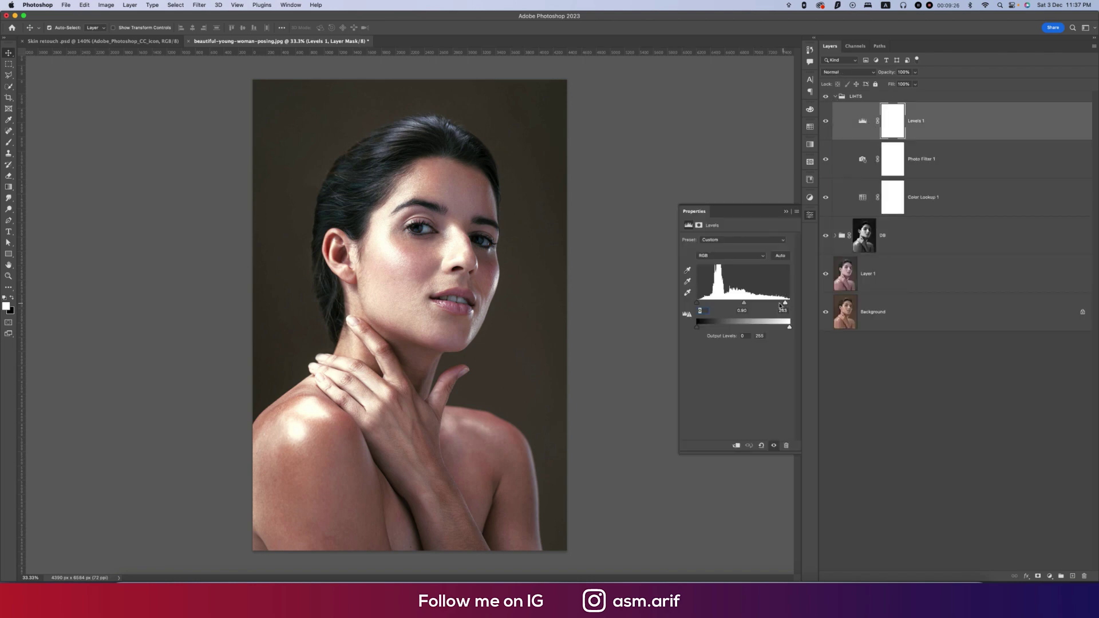
pyautogui.moveTo(743, 304); pyautogui.dragTo(746, 309)
pyautogui.click(785, 211)
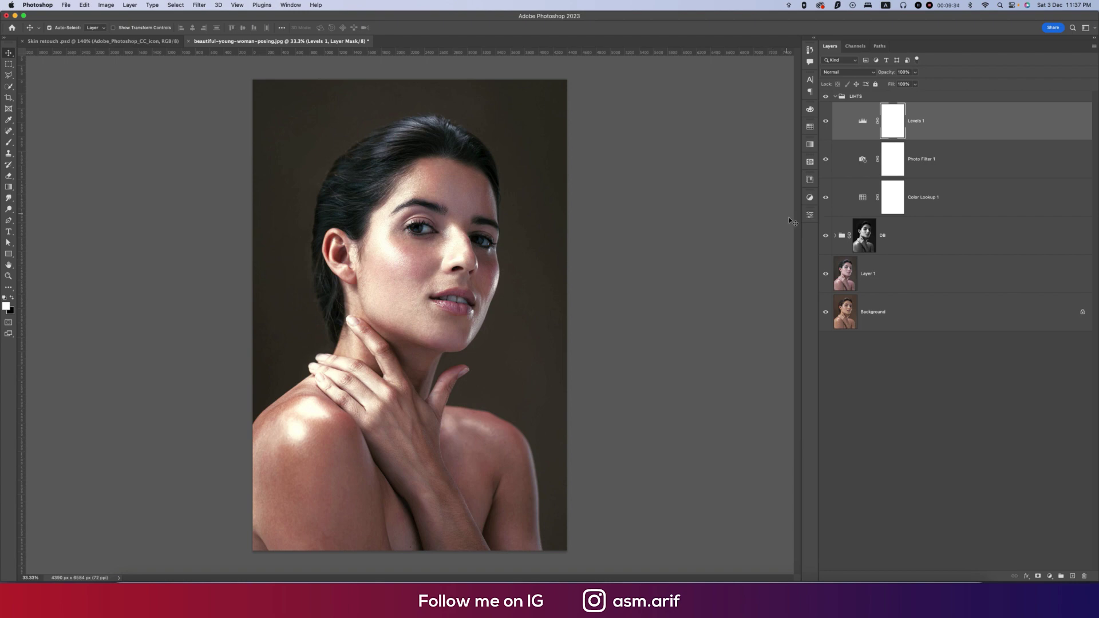
# - Apply the Camera Raw Filter to Layer 1 with Highlights at -38 and Exposure at -0.15
pyautogui.click(871, 278)
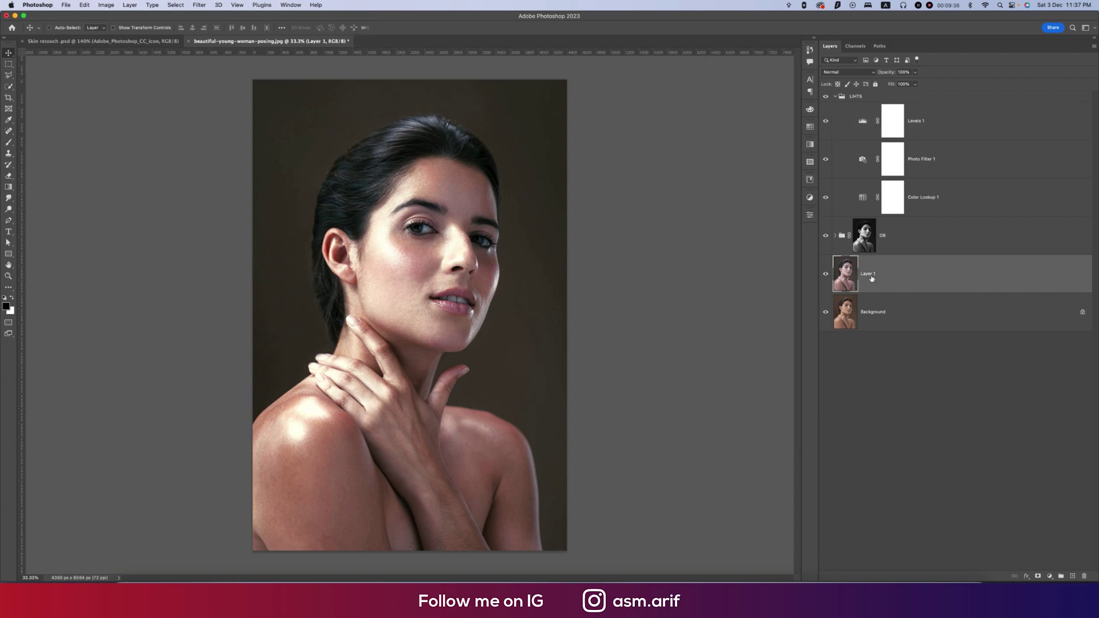
pyautogui.click(826, 274)
pyautogui.click(826, 273)
pyautogui.press('super+shift+x')
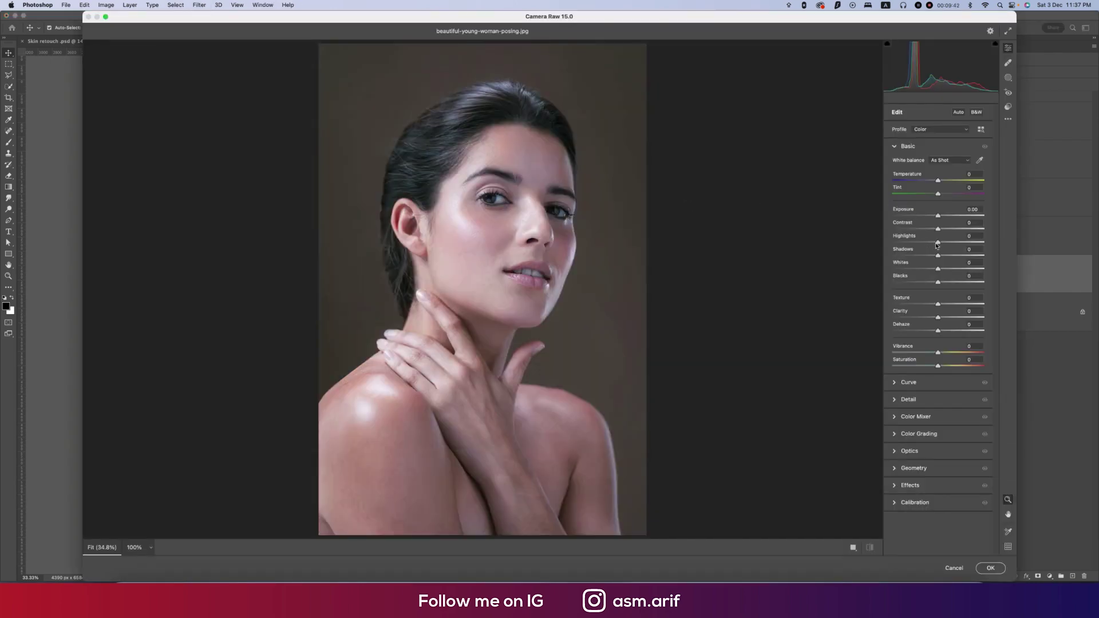
pyautogui.moveTo(937, 243); pyautogui.dragTo(938, 219)
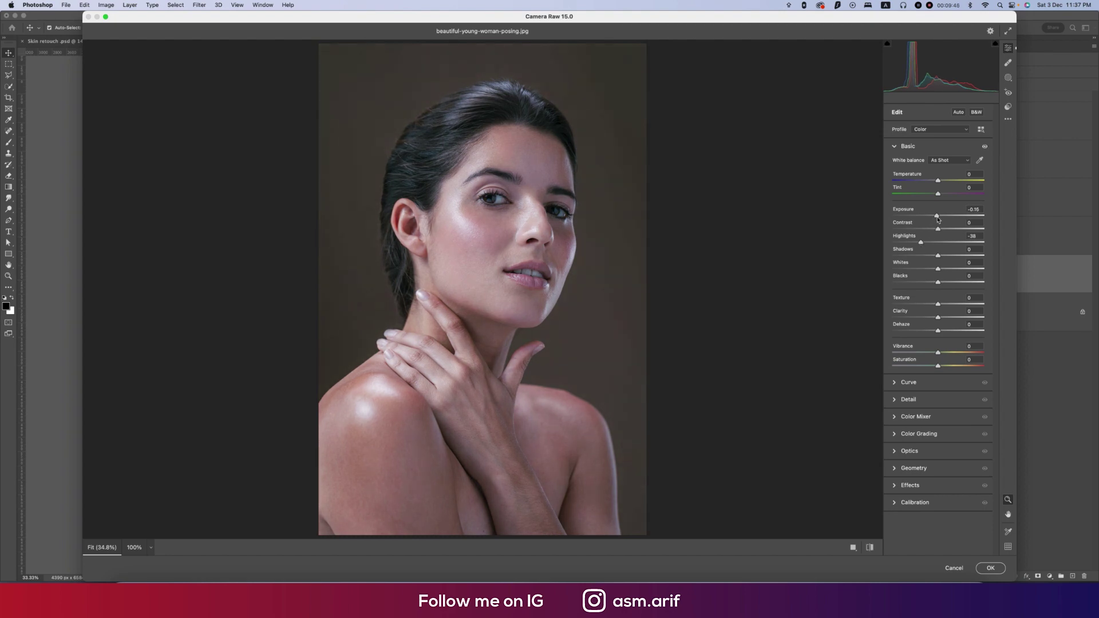
pyautogui.click(995, 567)
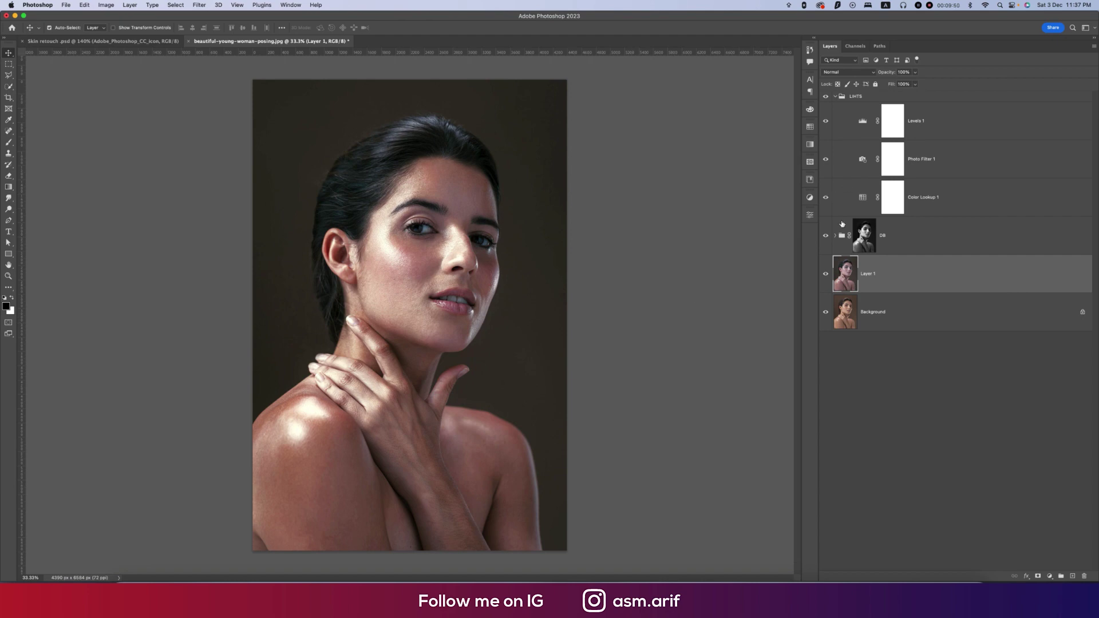
# - Readjust the Levels 1 layer to a white input of 255 and midtones of 1.04
pyautogui.click(888, 243)
pyautogui.doubleClick(861, 122)
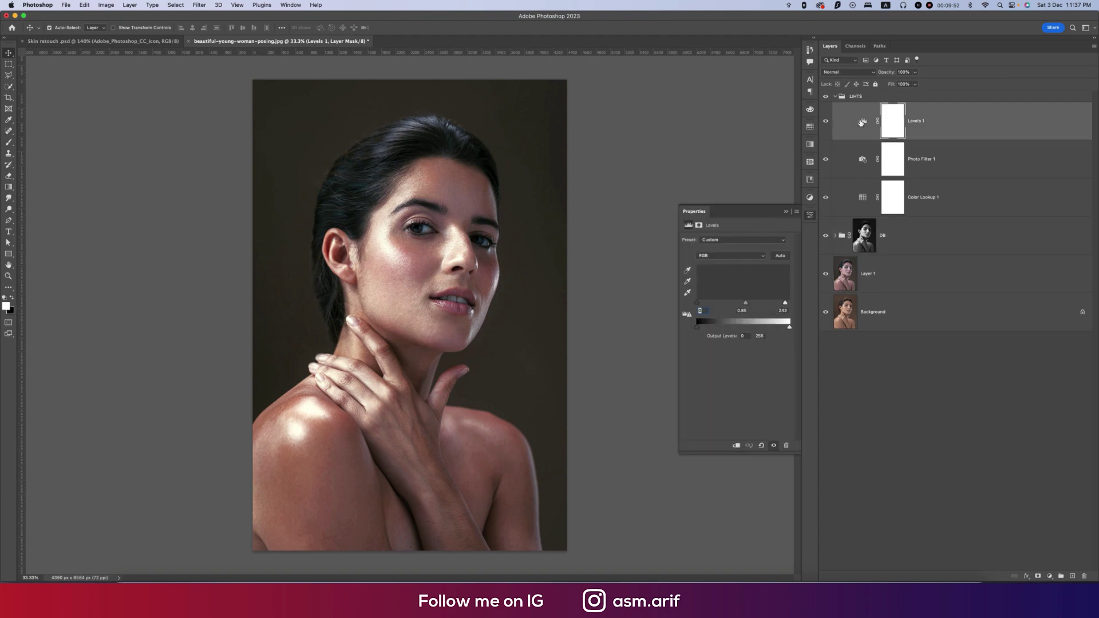
pyautogui.moveTo(785, 303); pyautogui.dragTo(790, 302)
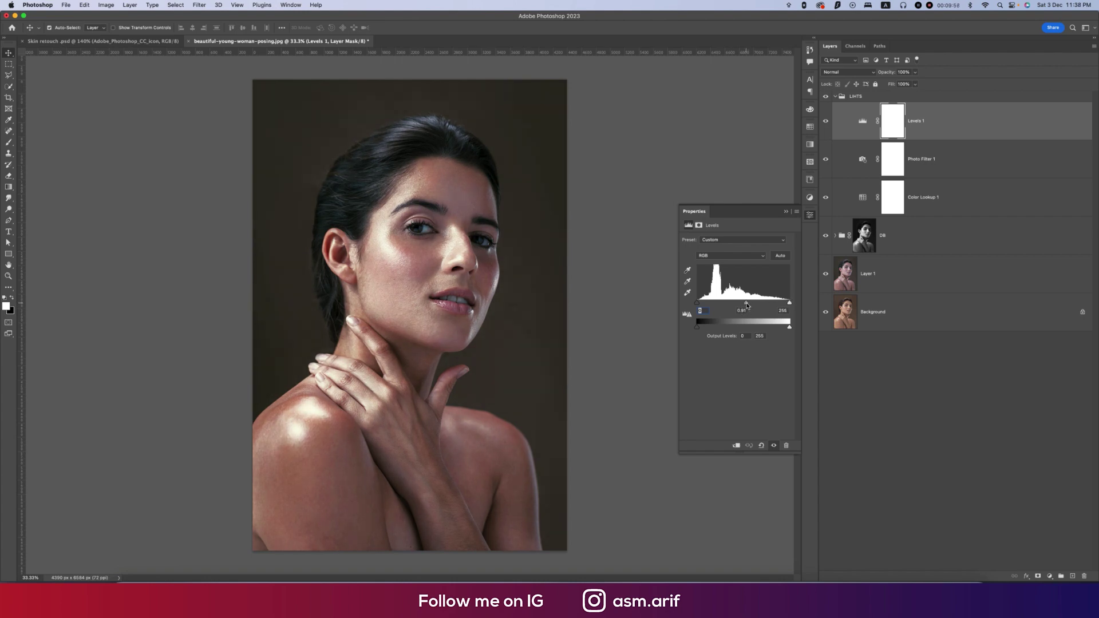
pyautogui.moveTo(748, 304); pyautogui.dragTo(743, 304)
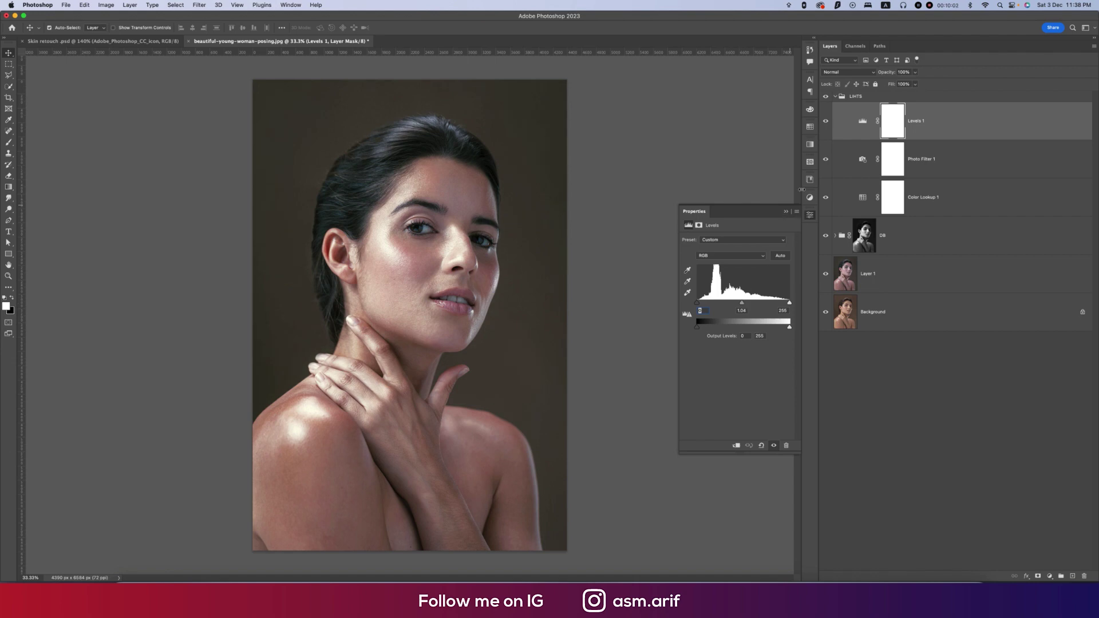
pyautogui.click(786, 212)
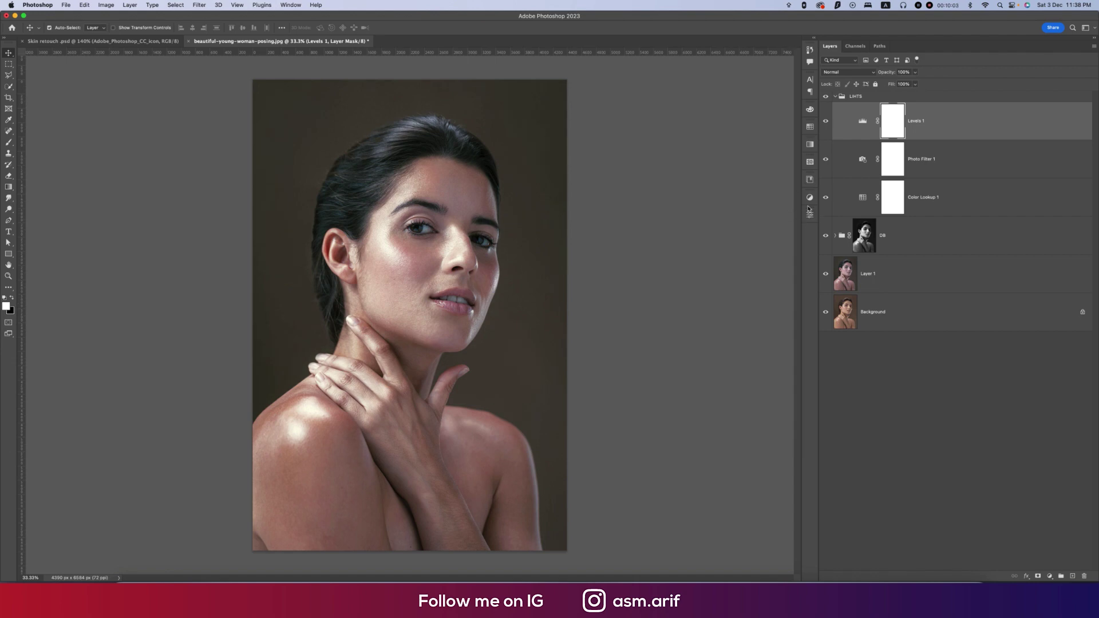
# - Compare the finished retouch with the original Background layer and examine the face up close
pyautogui.click(827, 163)
pyautogui.press('super+equal')
pyautogui.press('super+minus')
pyautogui.click(826, 313)
pyautogui.keyDown('alt'); pyautogui.click(826, 314); pyautogui.keyUp('alt')
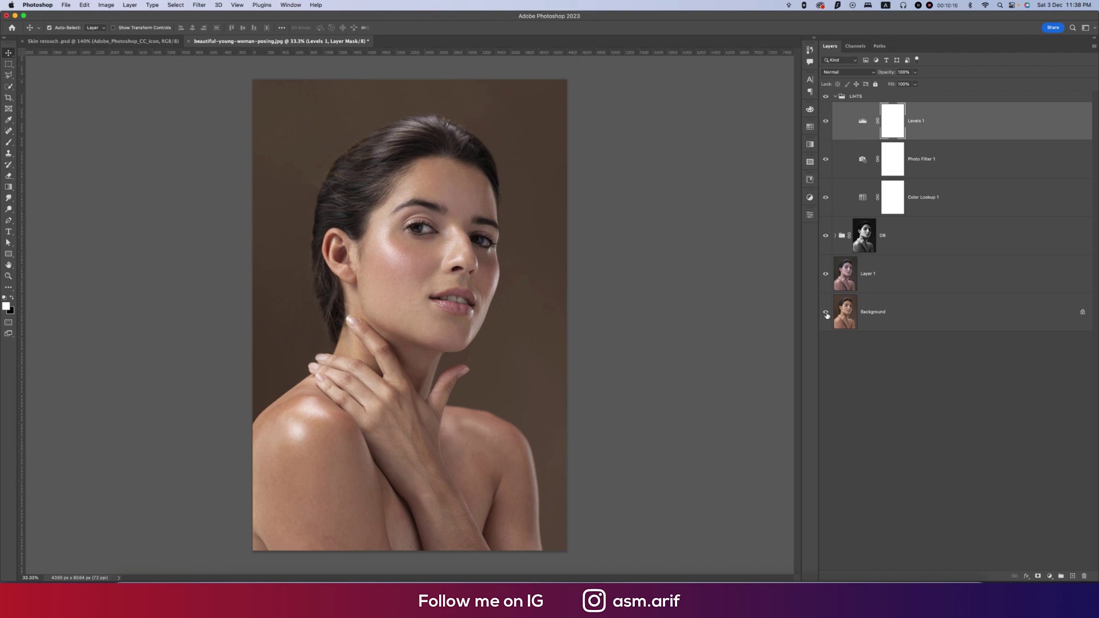
pyautogui.scroll(2, 452, 313)
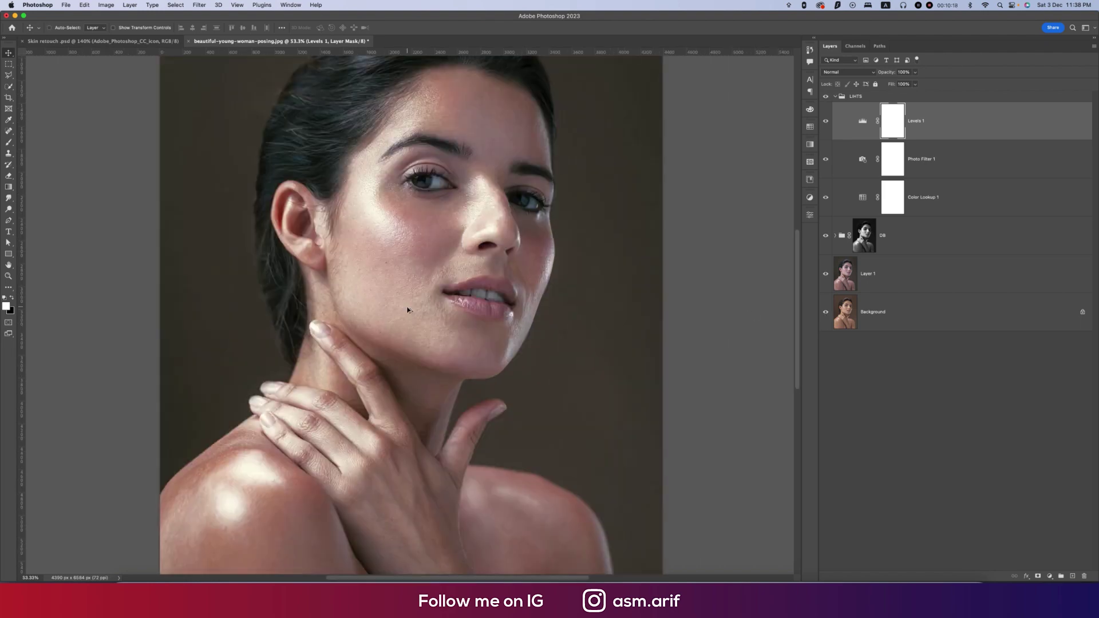
pyautogui.scroll(-2, 408, 309)
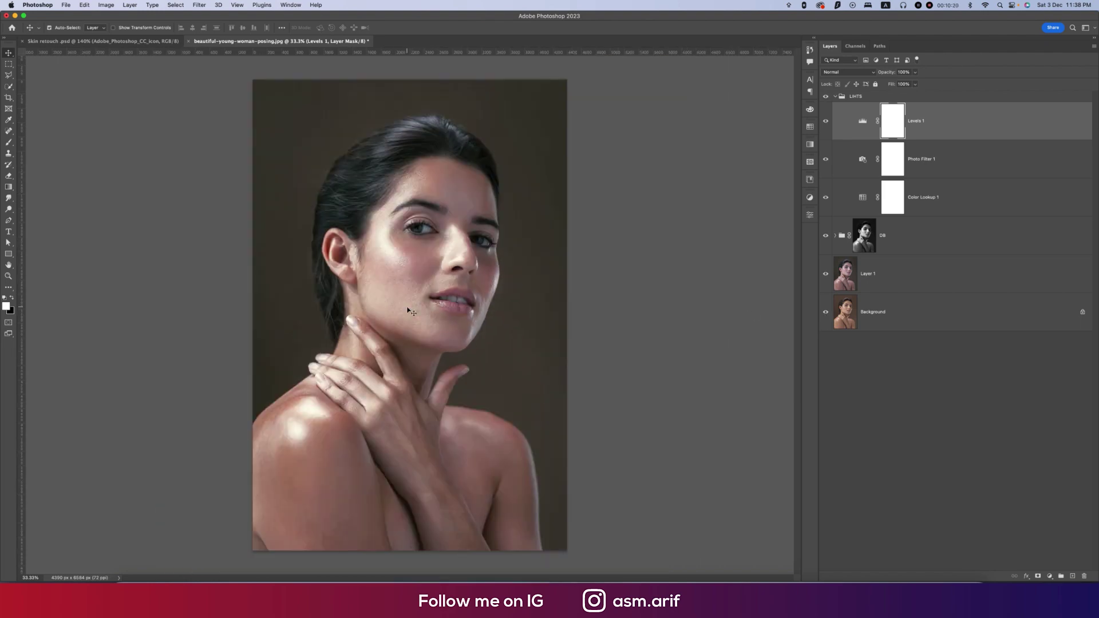